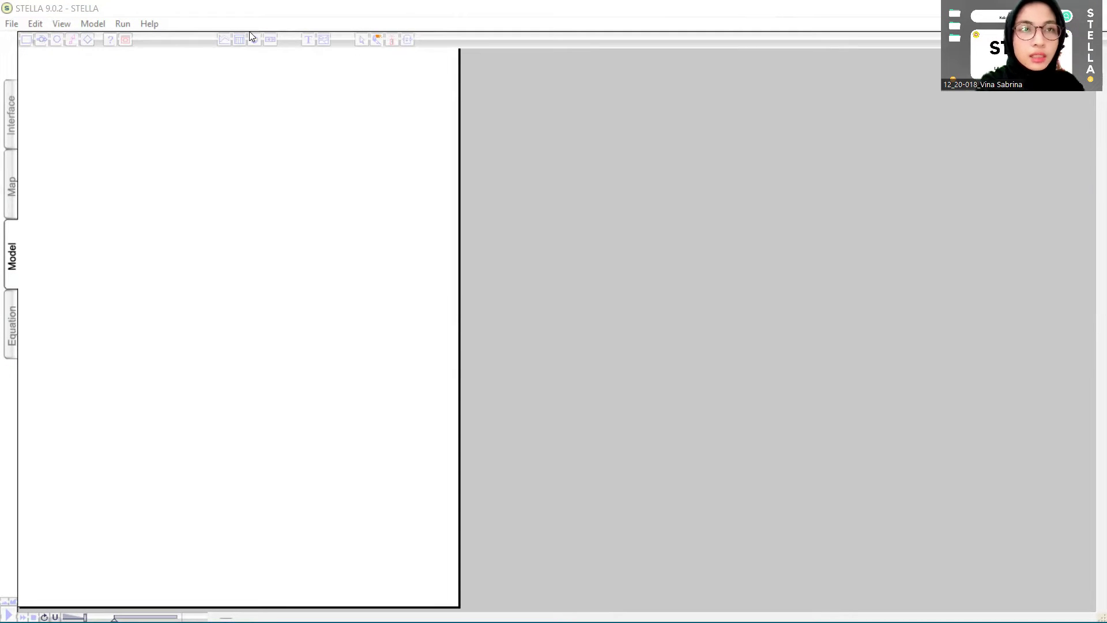
Place three stocks in a vertical column on the model page, spaced well apart.
click(27, 40)
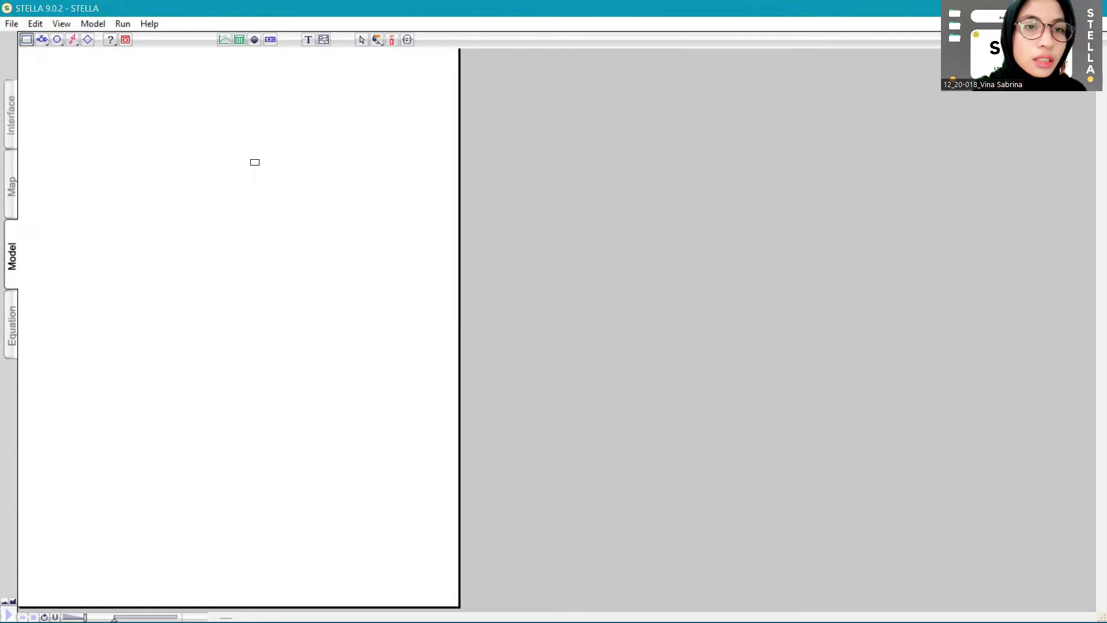
click(236, 148)
click(27, 40)
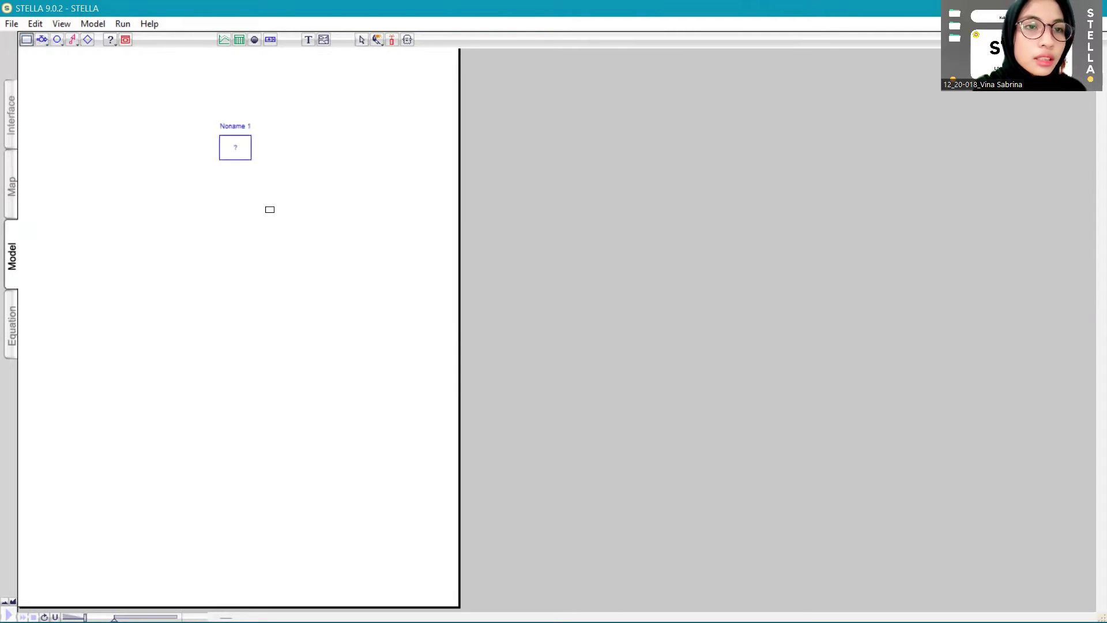
click(224, 261)
click(28, 39)
click(226, 389)
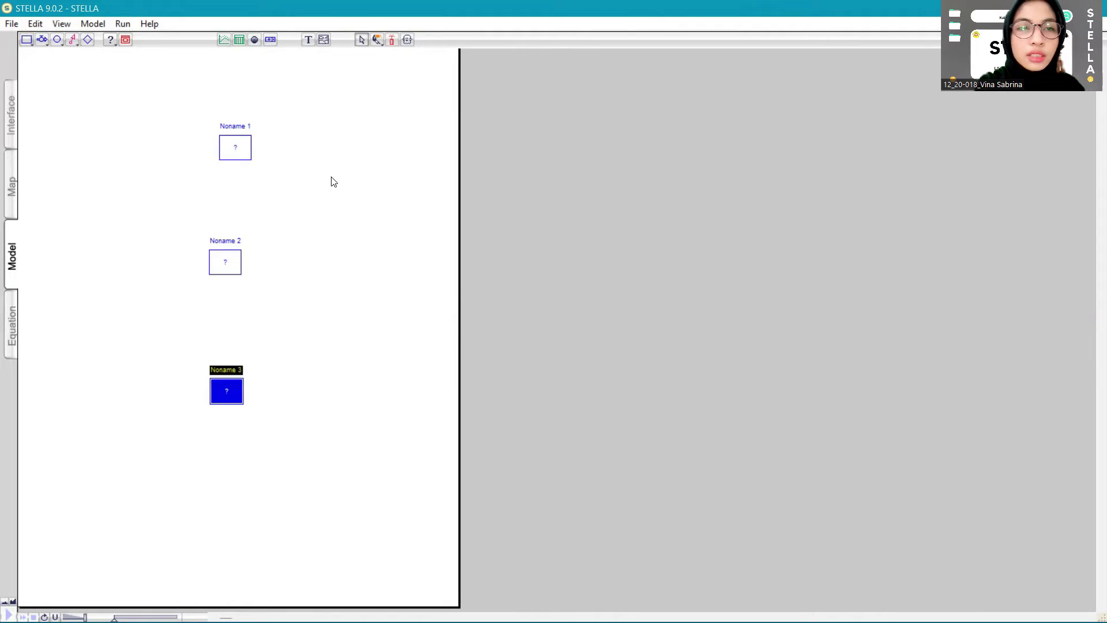
Name the uppermost stock JUMLAH PERMINTAAN.
click(287, 113)
click(244, 126)
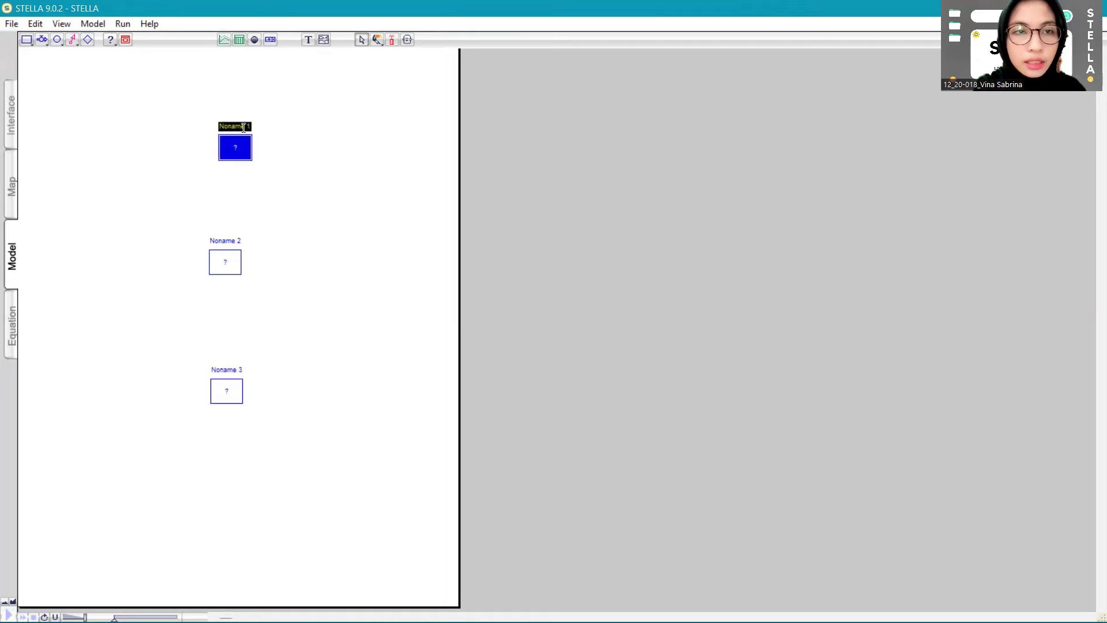
text(JUMLAH P)
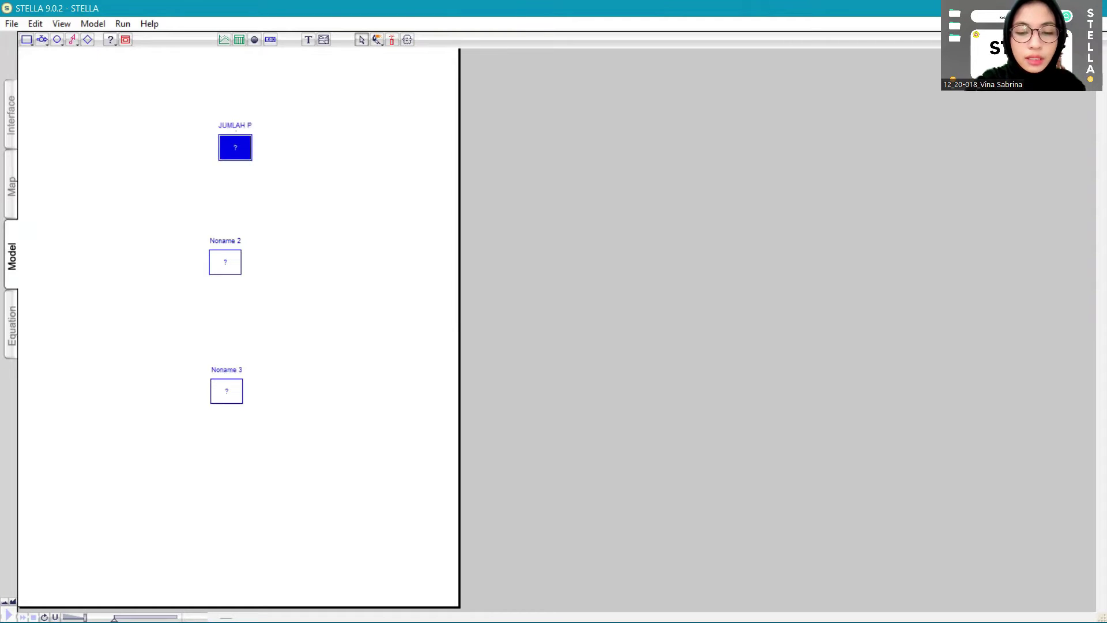
text(ERMINTAAN)
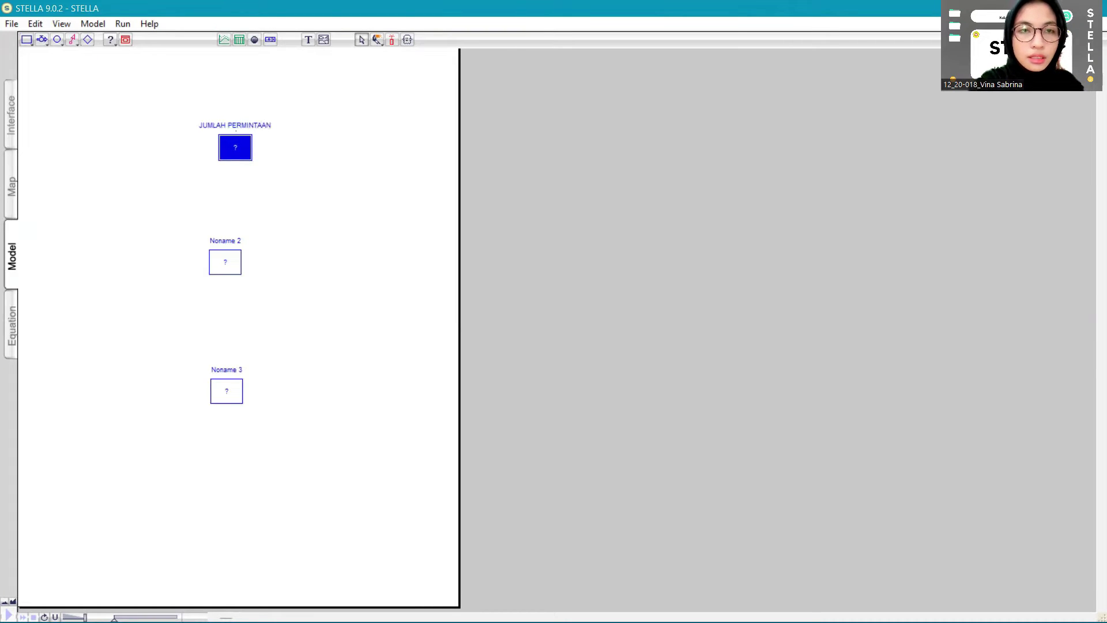
click(348, 269)
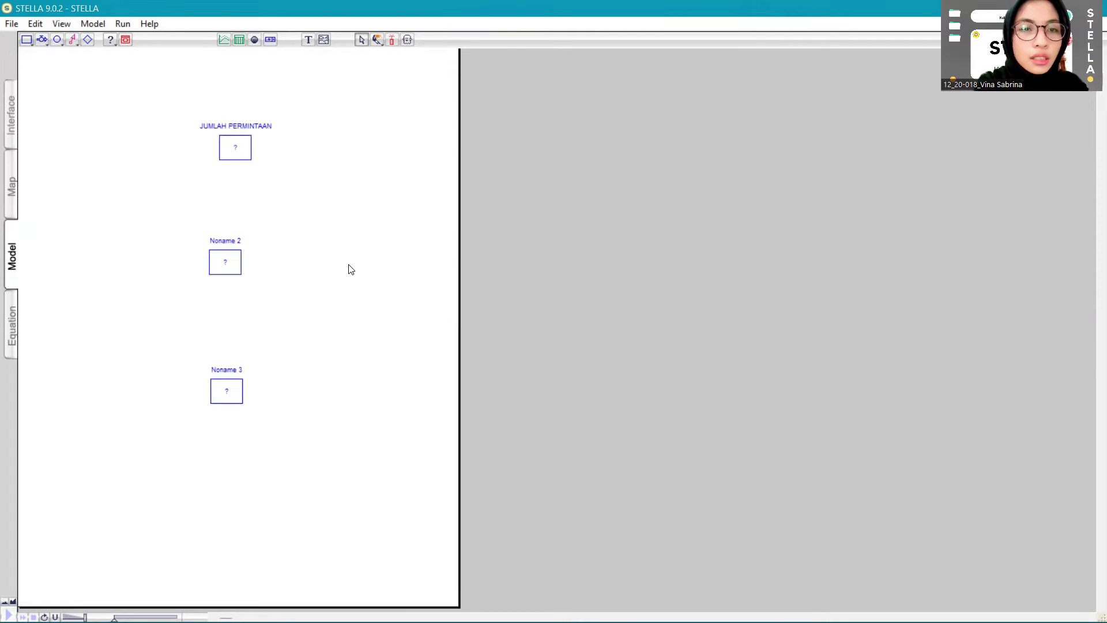
Name the middle stock STOK HANDSANITIZER.
click(235, 239)
click(243, 244)
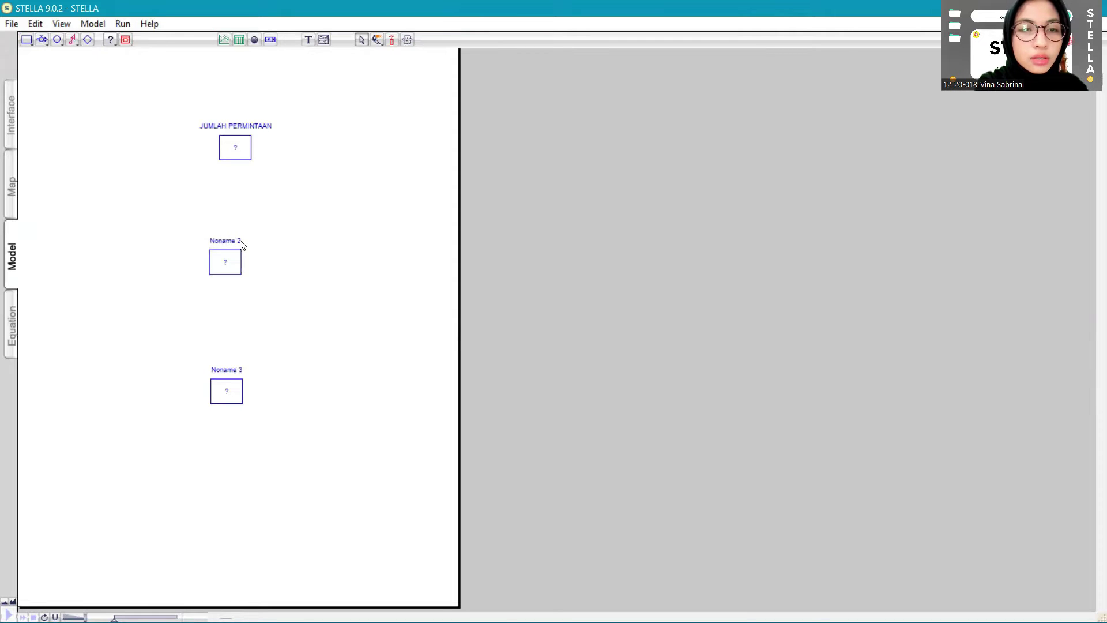
click(241, 240)
text(HA)
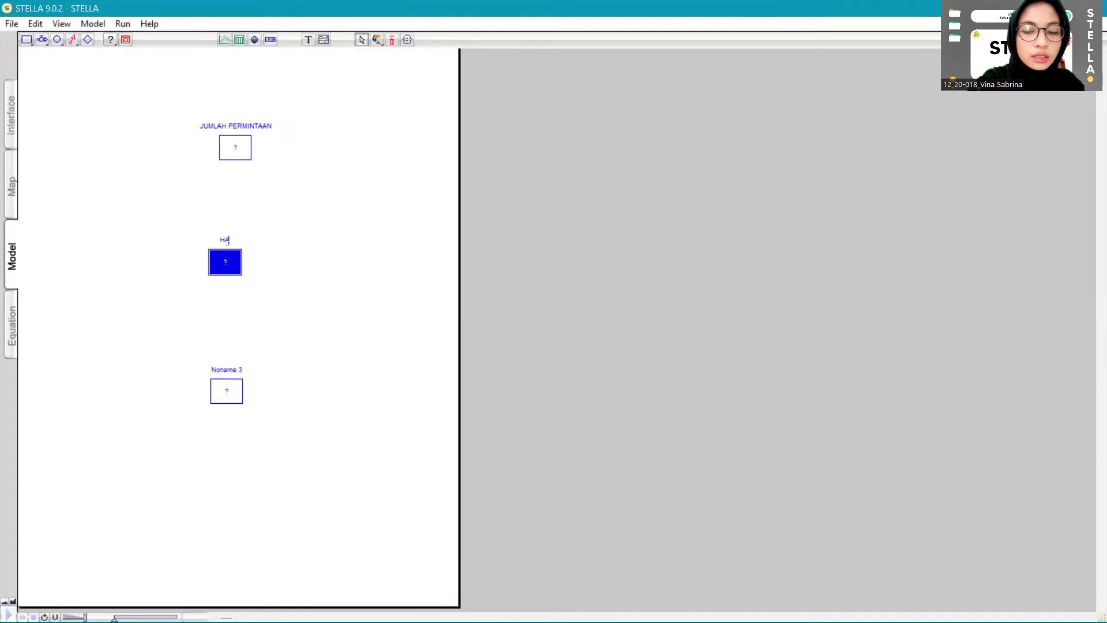
text(NDSANI)
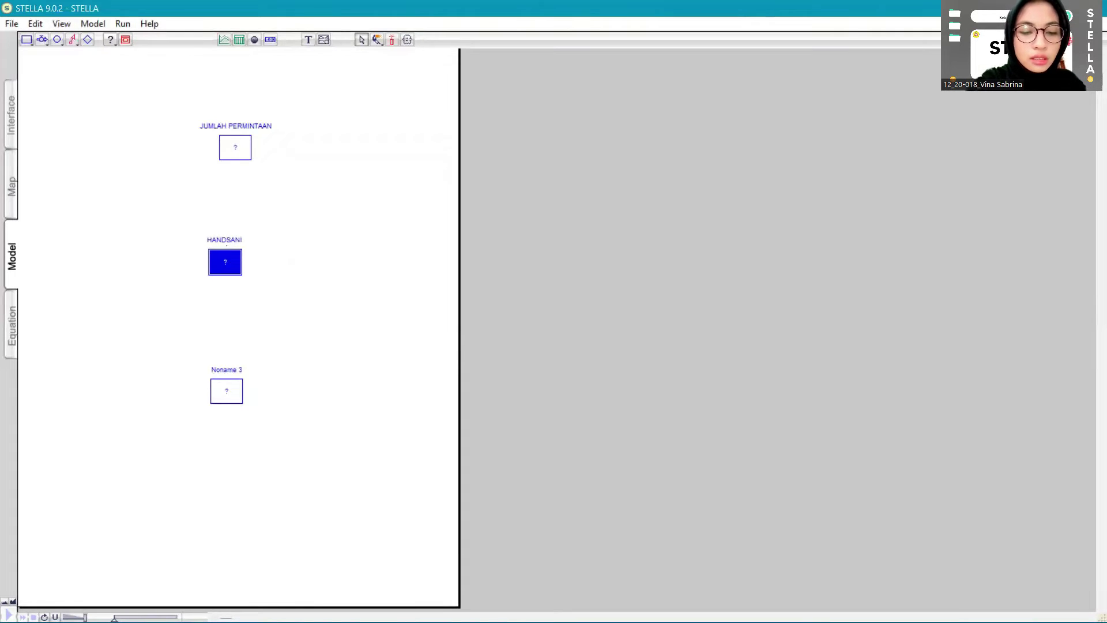
text(TIZER)
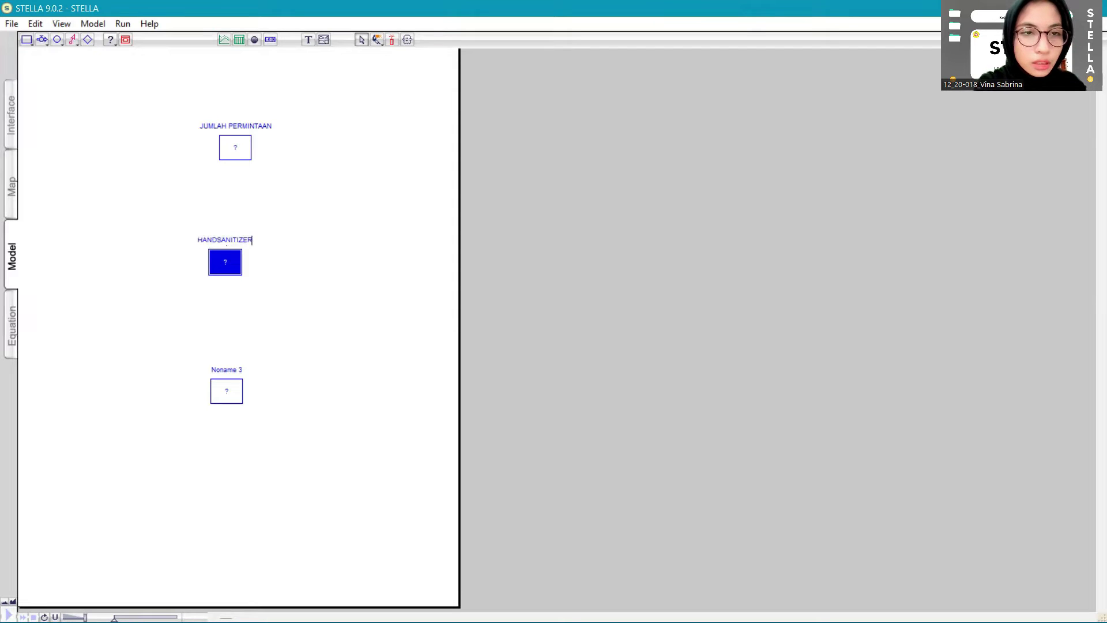
text(STOK)
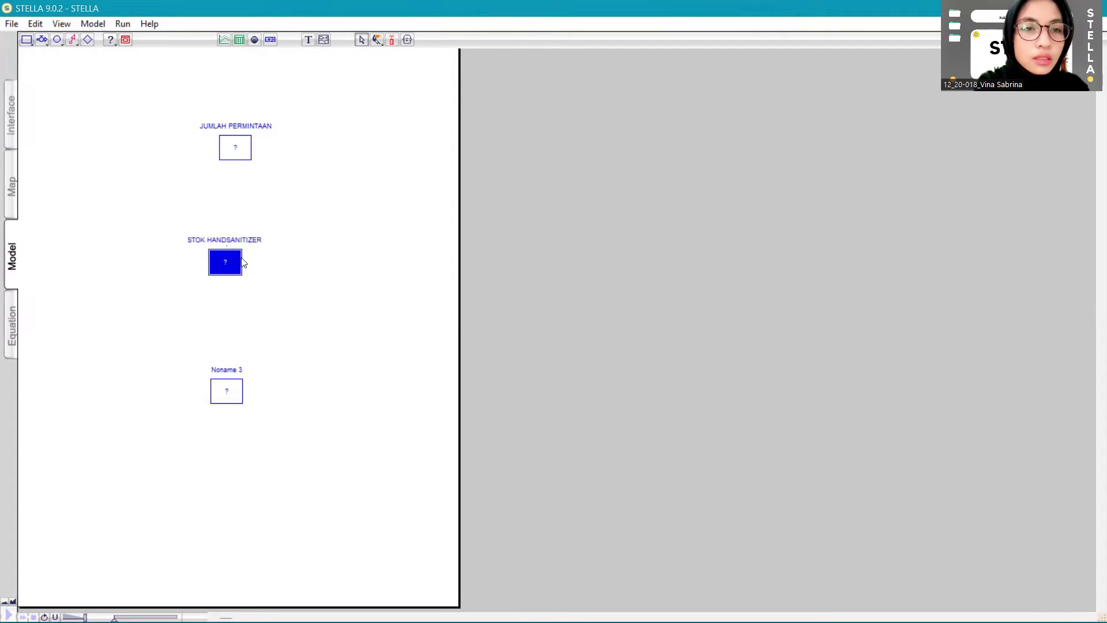
click(239, 296)
Name the lowest stock STOK ETHANOL.
click(239, 371)
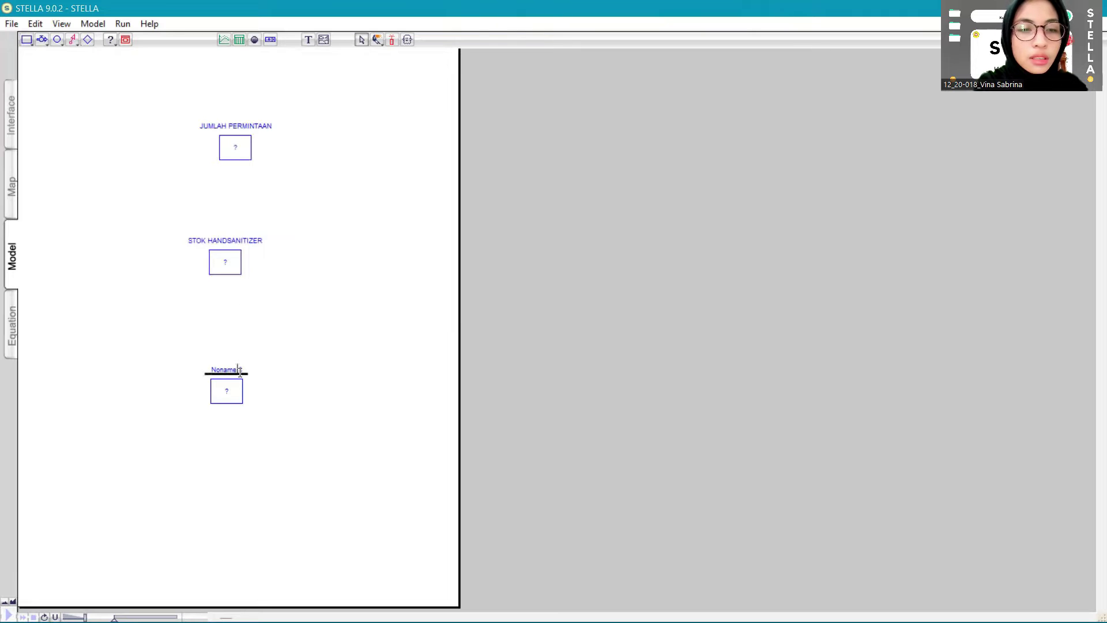
drag(242, 371, 204, 370)
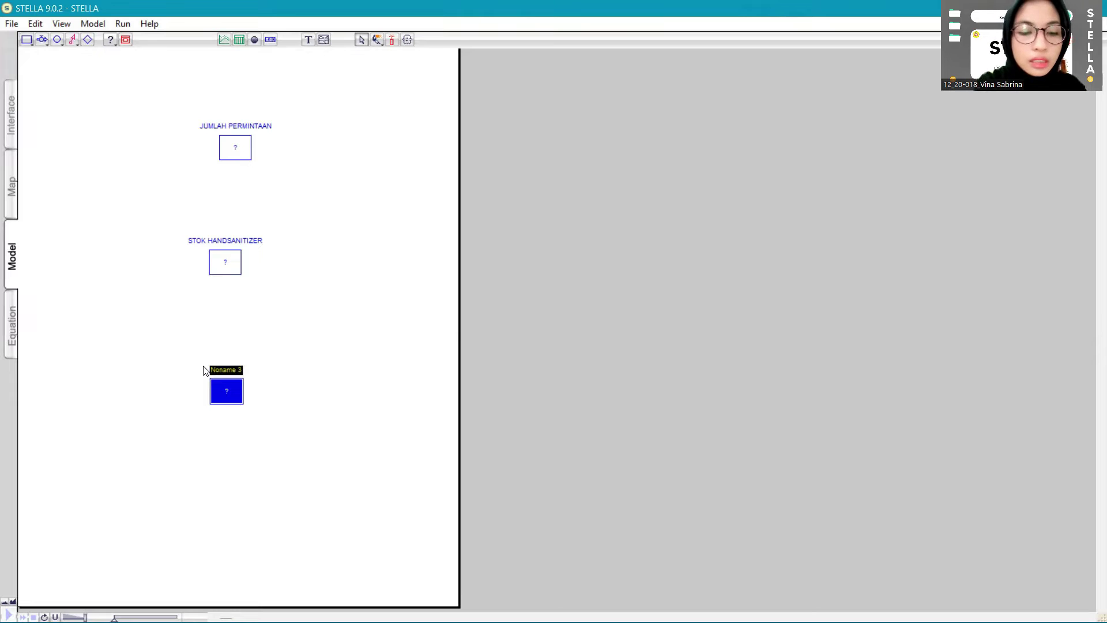
text(STOK)
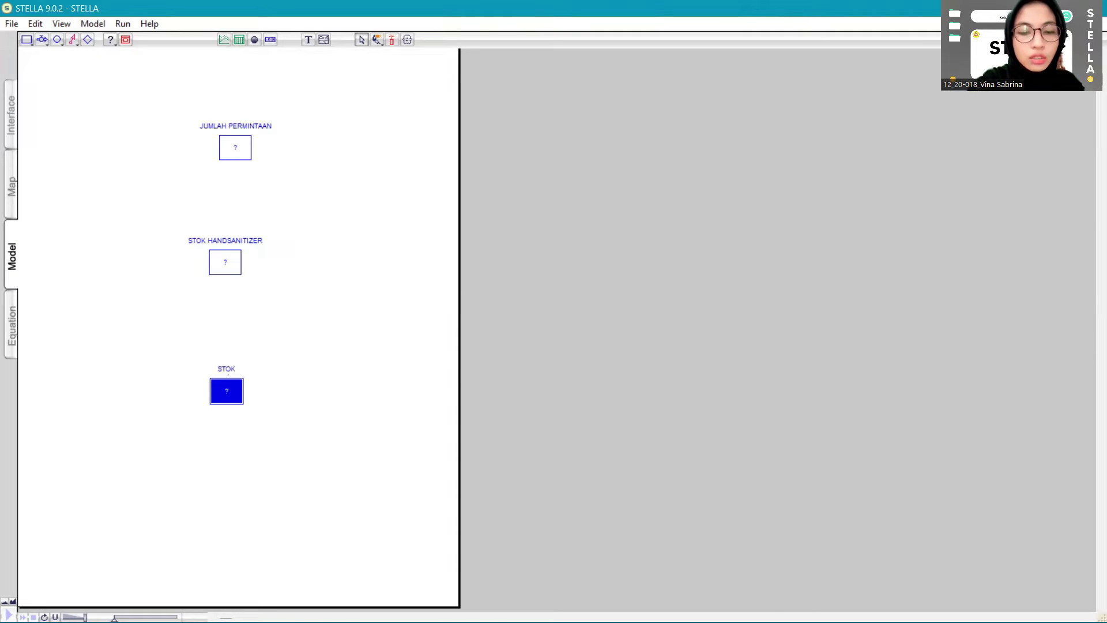
text( ETHANOL)
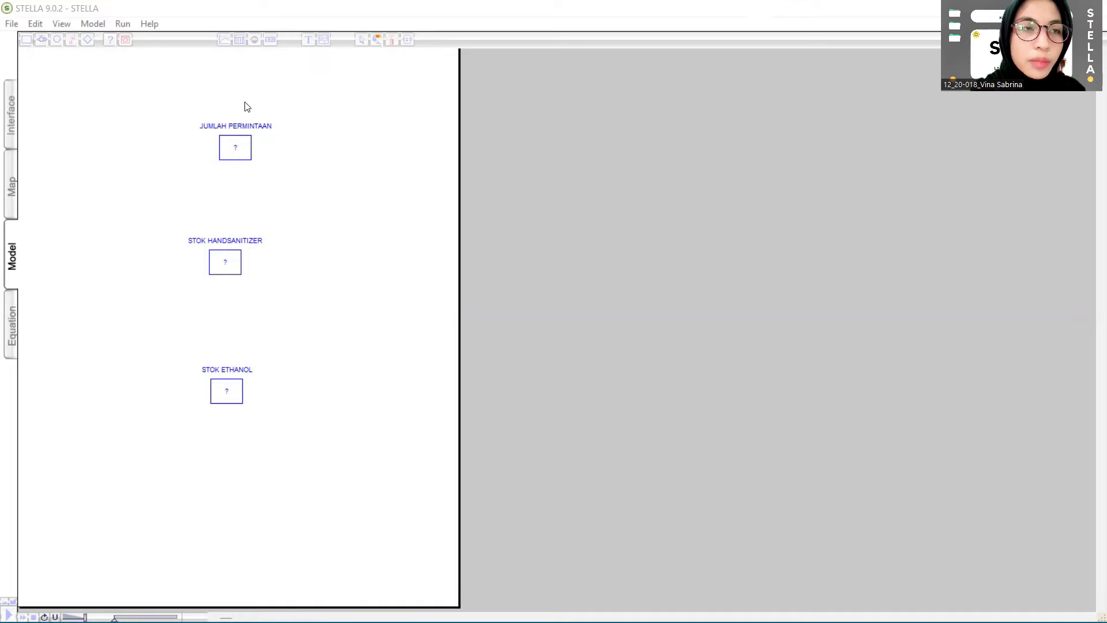
Draw an inflow into JUMLAH PERMINTAAN from its right side and an outflow leaving it to the left.
click(42, 39)
drag(361, 146, 243, 146)
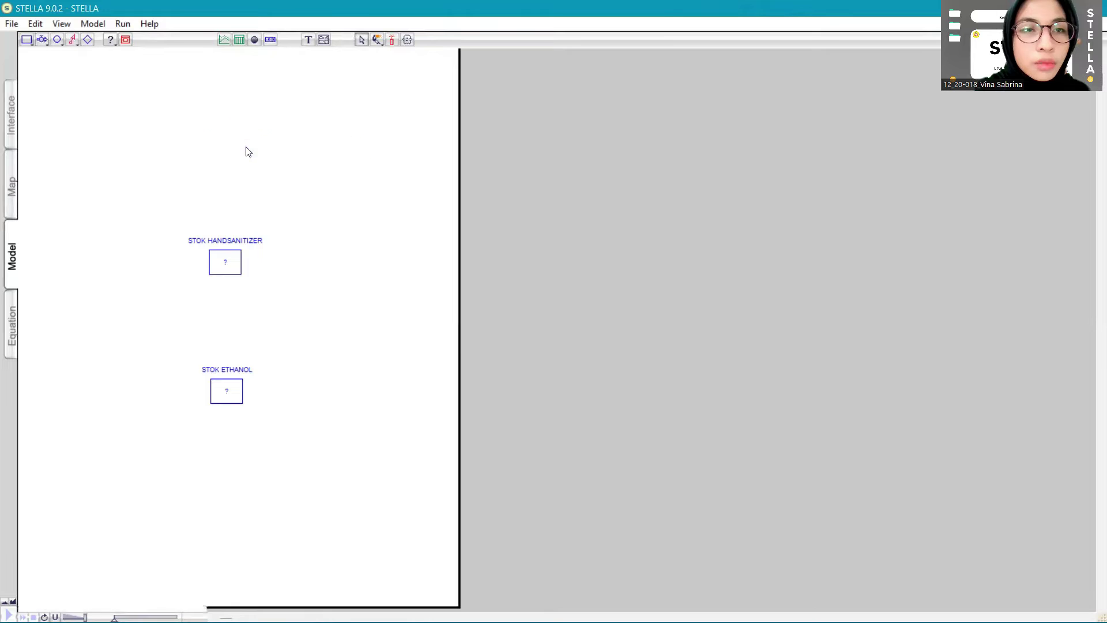
click(46, 39)
drag(223, 148, 101, 148)
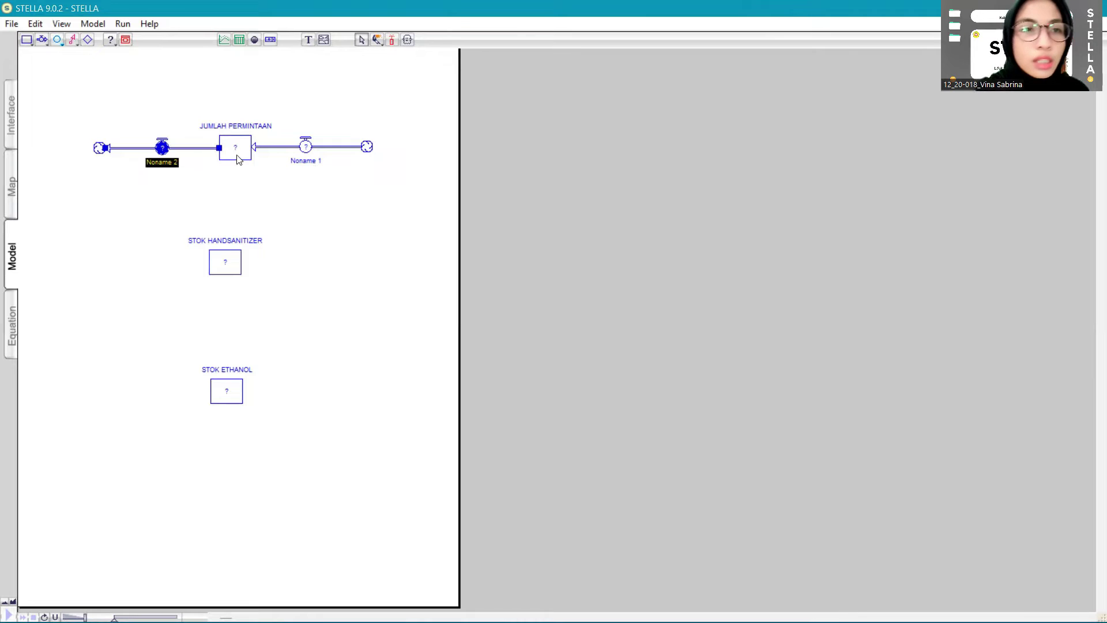
Name the inflow of JUMLAH PERMINTAAN PENINGKATAN PEMAKAIAN.
click(317, 163)
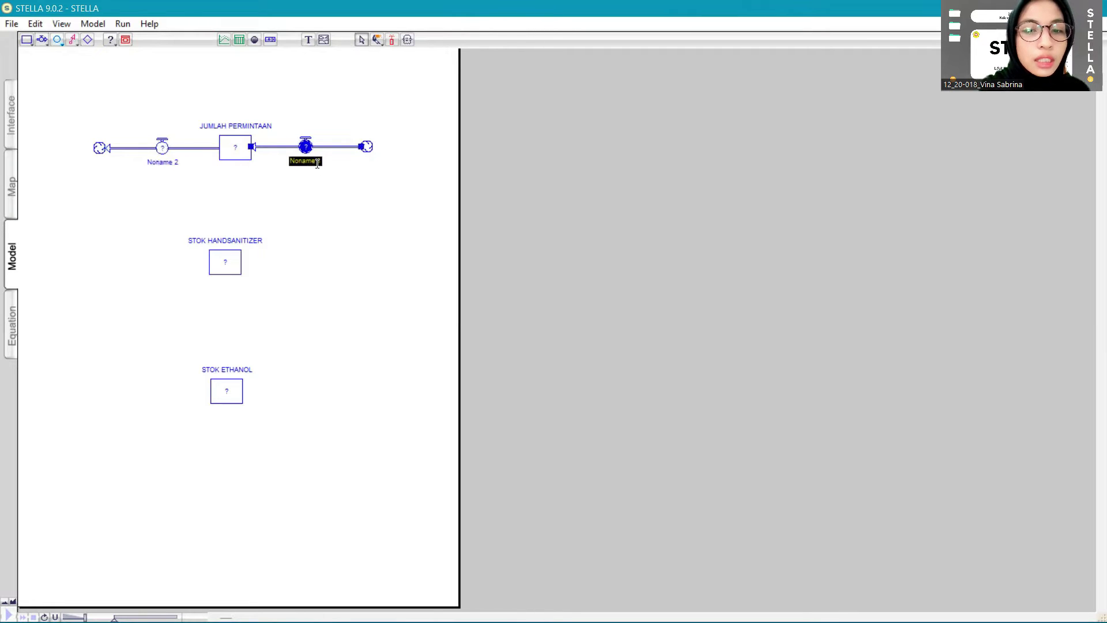
text(PENINGKATAN)
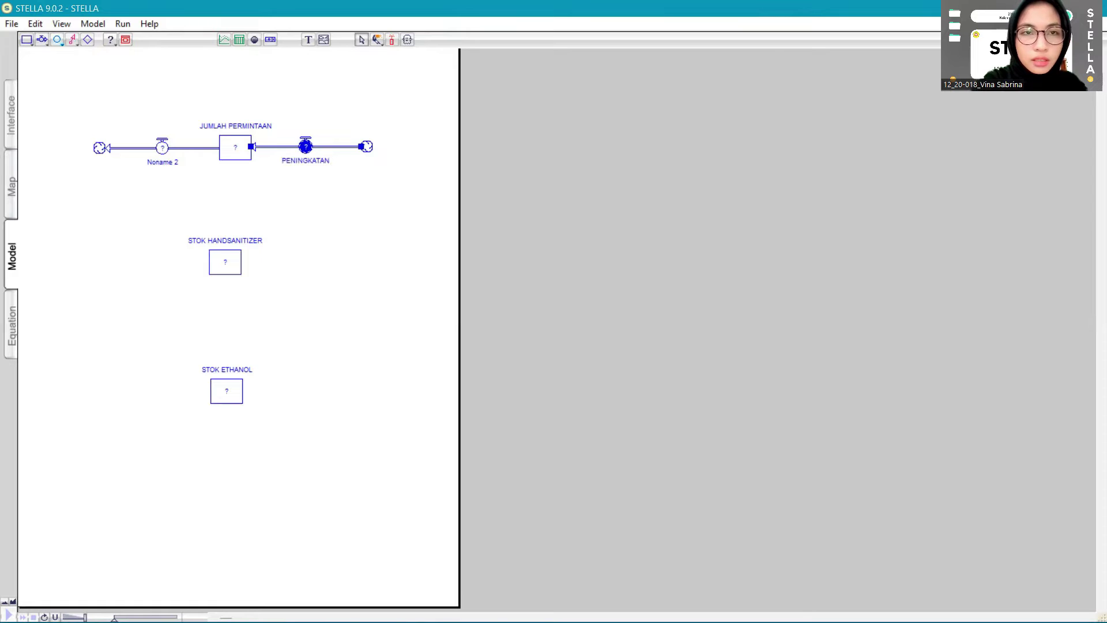
text( PEMAKAIAN)
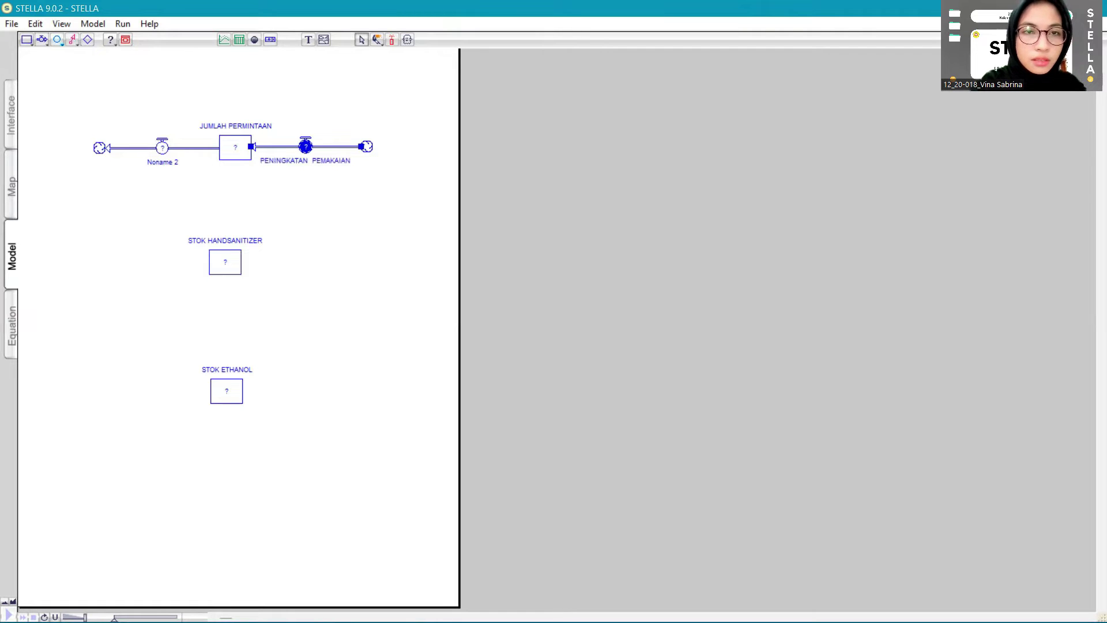
Name the outflow of JUMLAH PERMINTAAN PENURUNAN DAYA BELI.
click(172, 162)
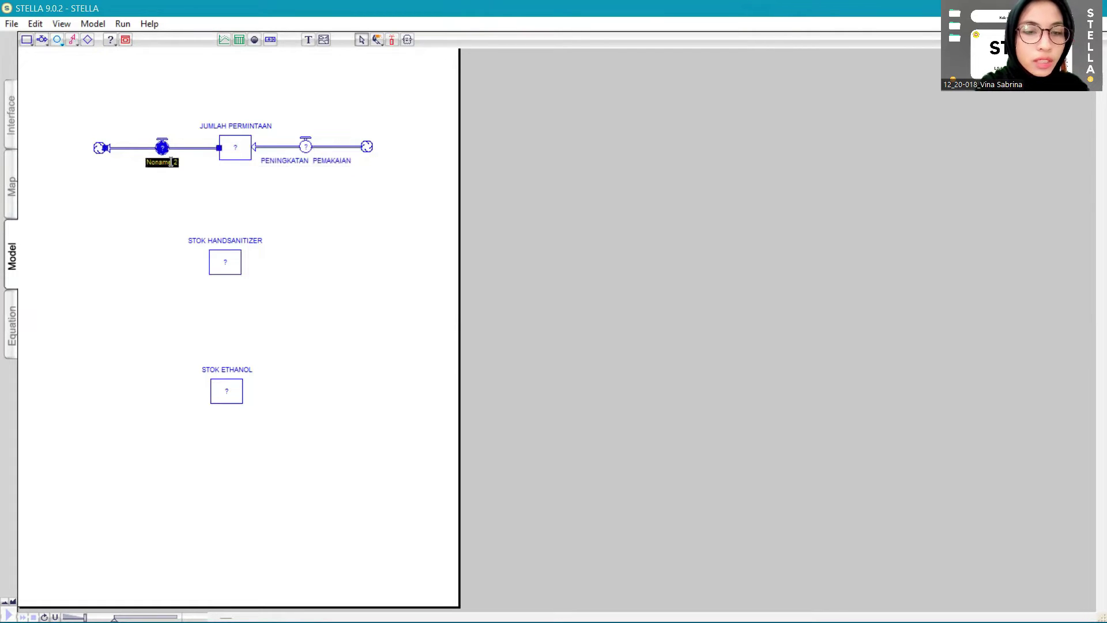
text(PENURU)
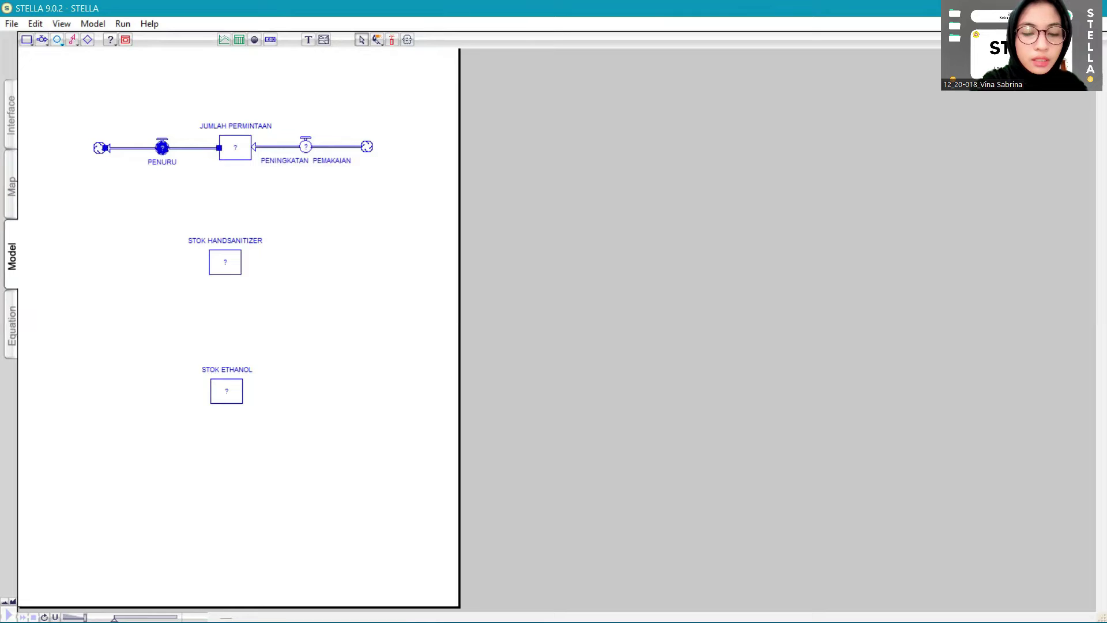
text(NAN DAYA BELI)
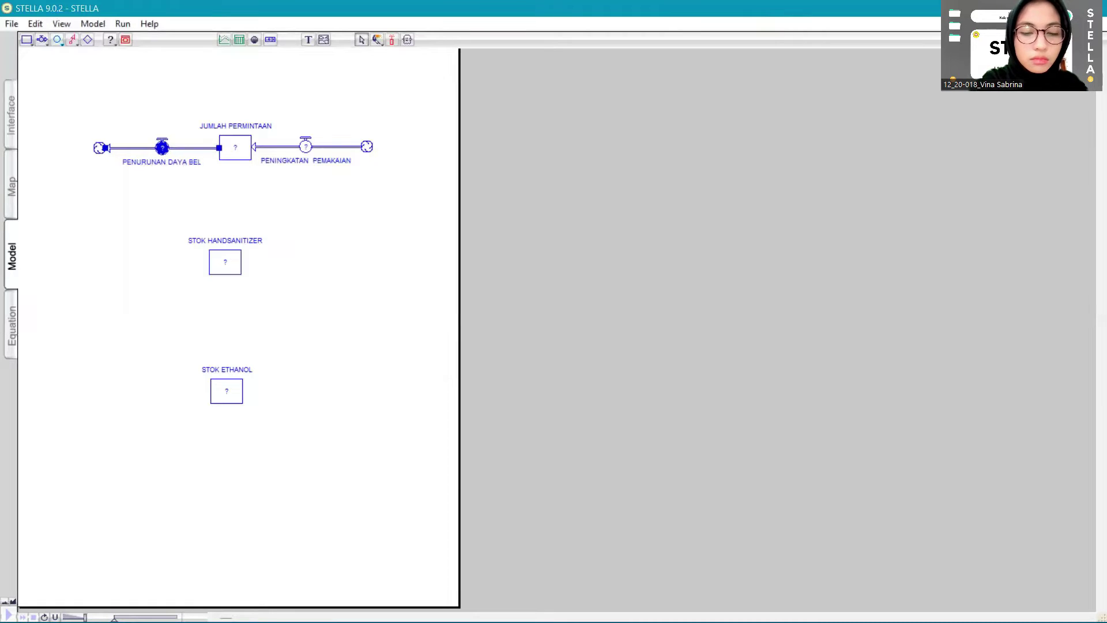
click(349, 248)
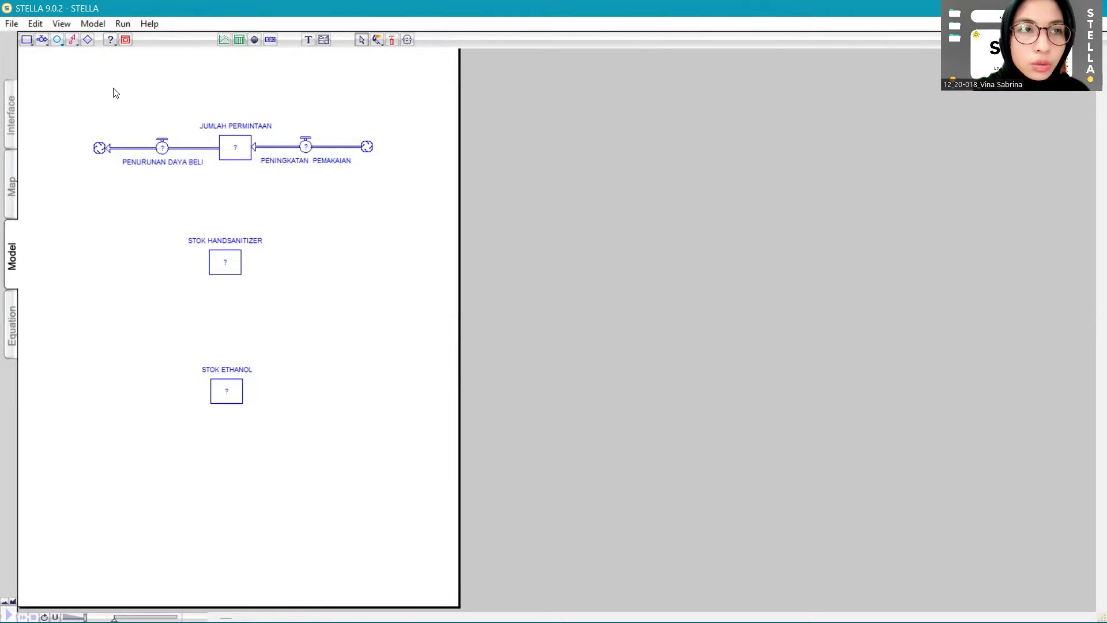
Add a converter named PERSENTASE PENURUNAN above the PENURUNAN DAYA BELI outflow.
click(58, 41)
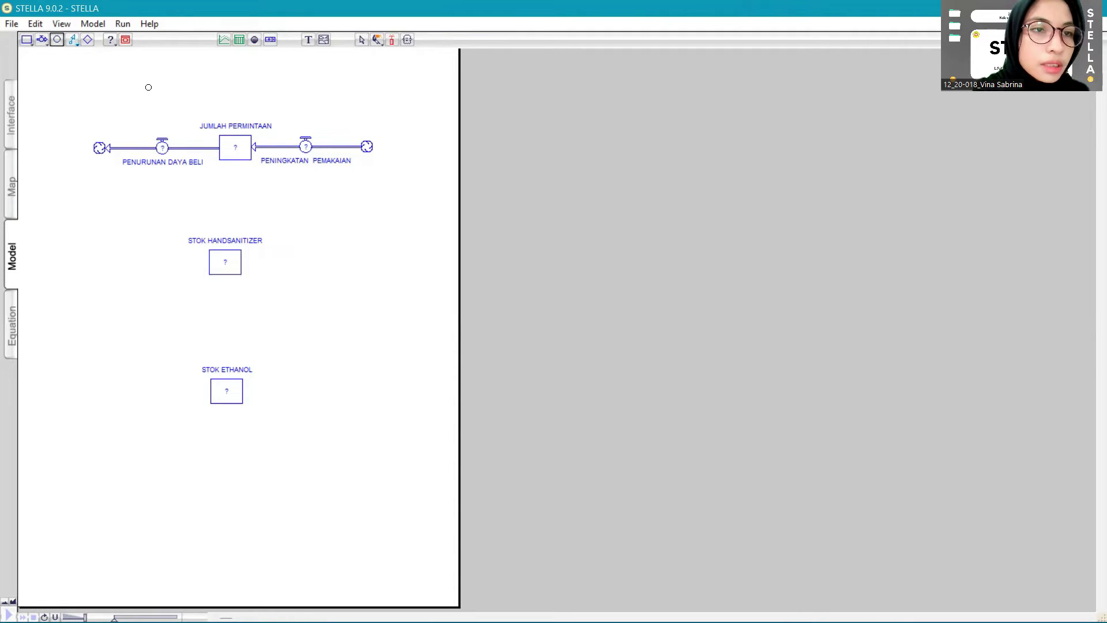
click(143, 88)
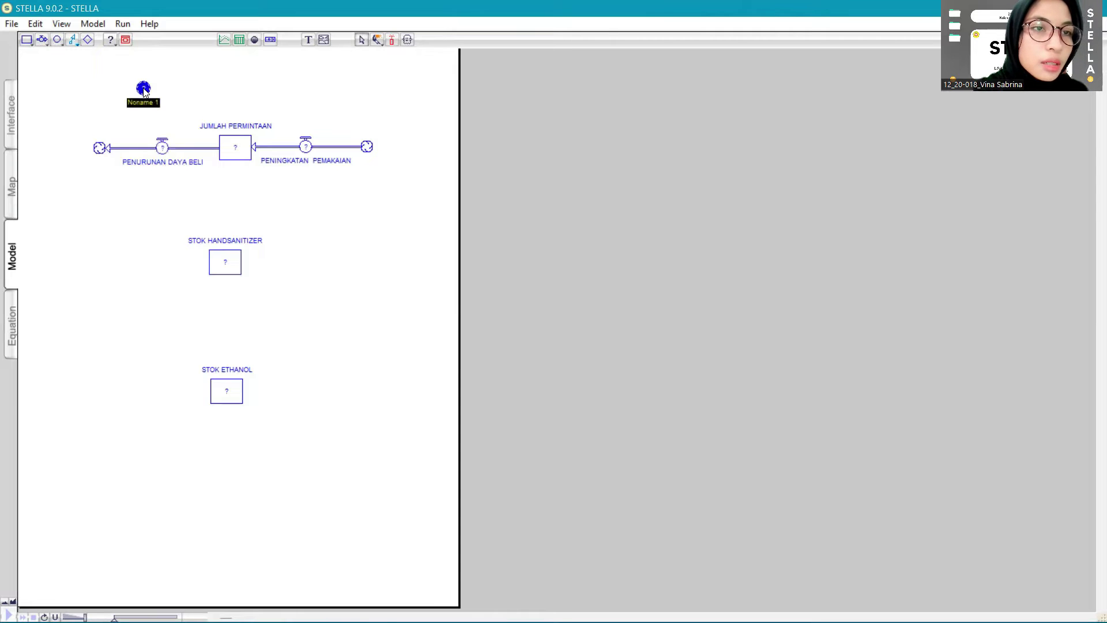
text(PERSE)
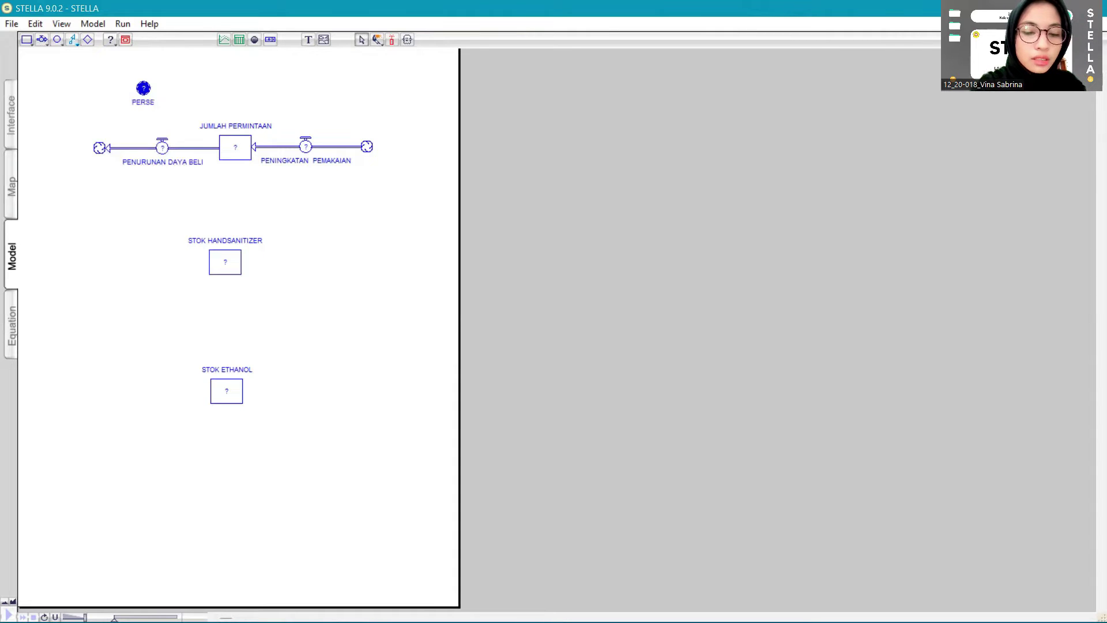
text(NTASE PENUR)
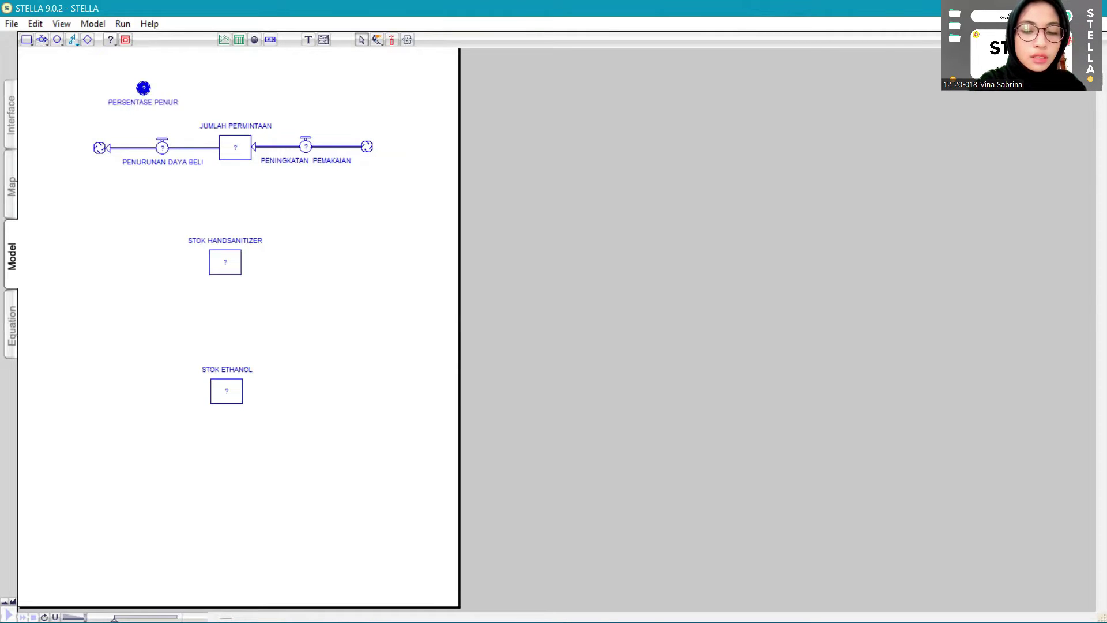
text(UNAN)
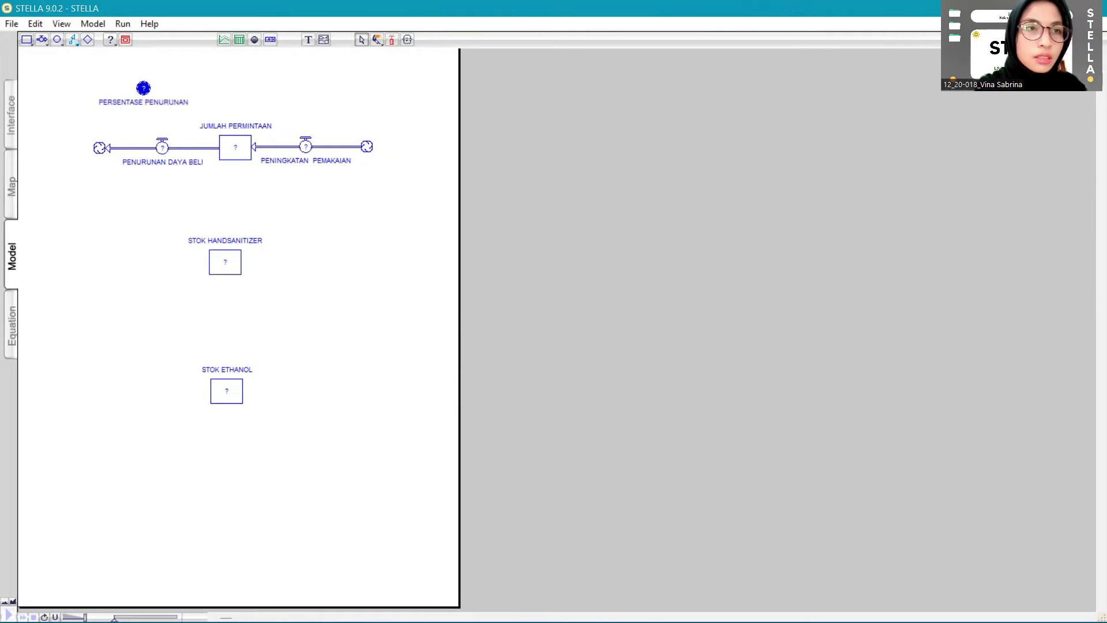
Add a converter named PERSENTASE PENINGKATA PEMAKAIAN above the PENINGKATAN PEMAKAIAN inflow and align the PERSENTASE PENURUNAN converter level with it.
click(60, 42)
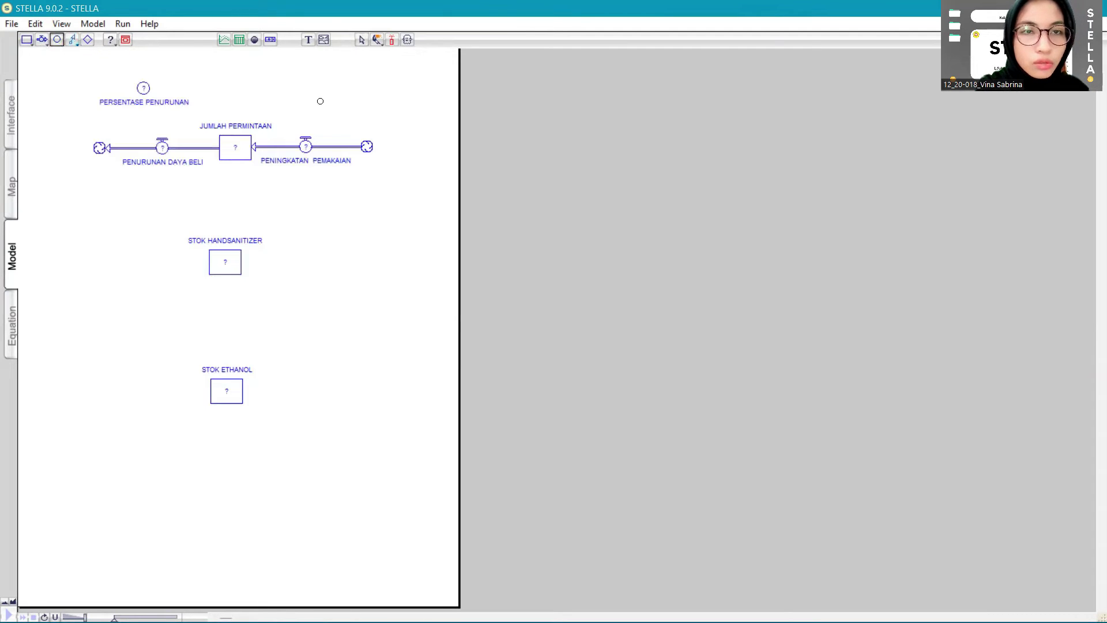
click(328, 84)
text(PERS)
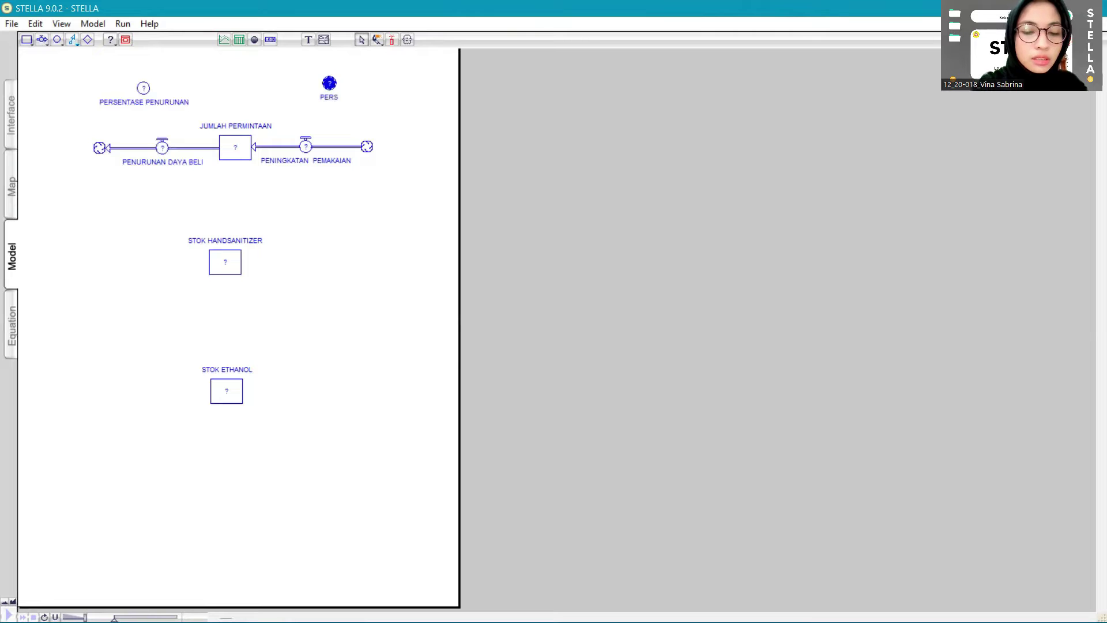
text(ENTASE PE)
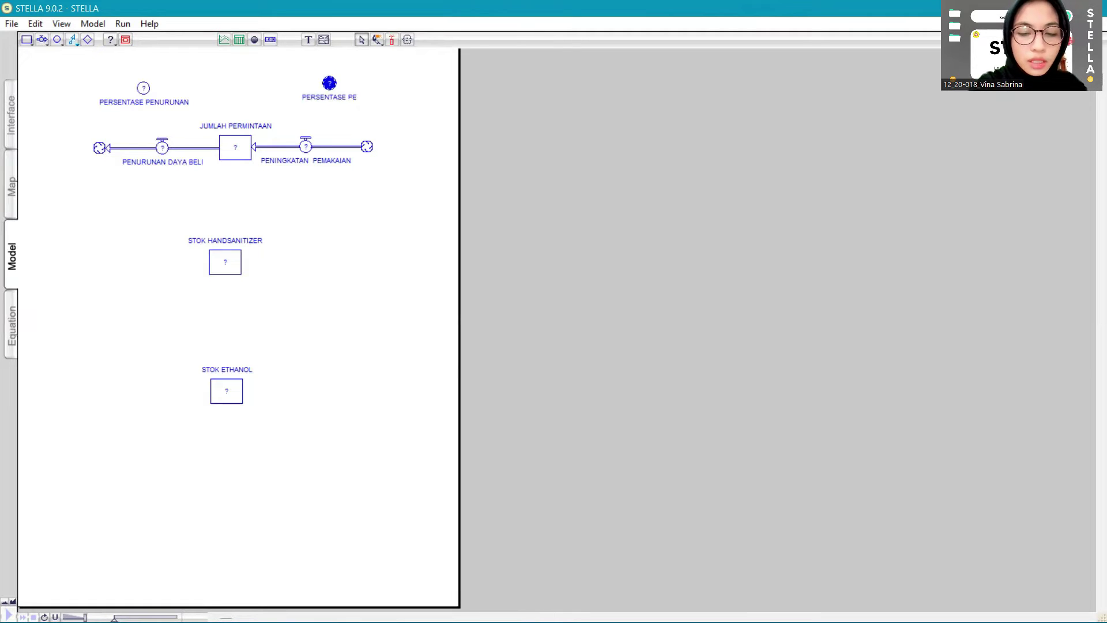
text(NINGKATA PEMAKAIAN)
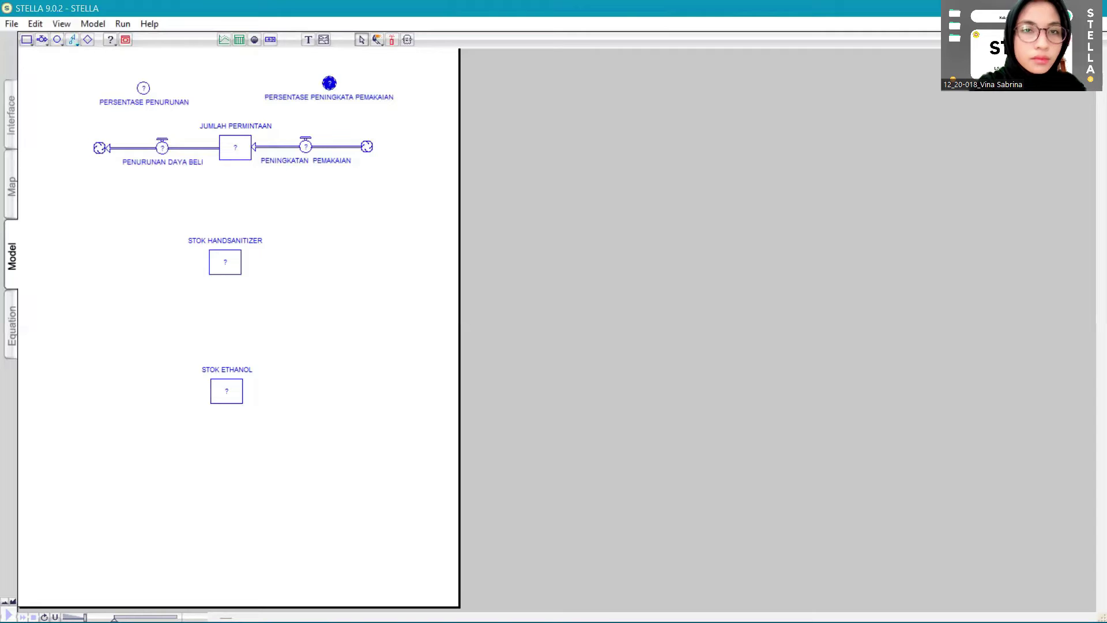
click(405, 160)
drag(78, 74, 215, 115)
drag(142, 89, 142, 85)
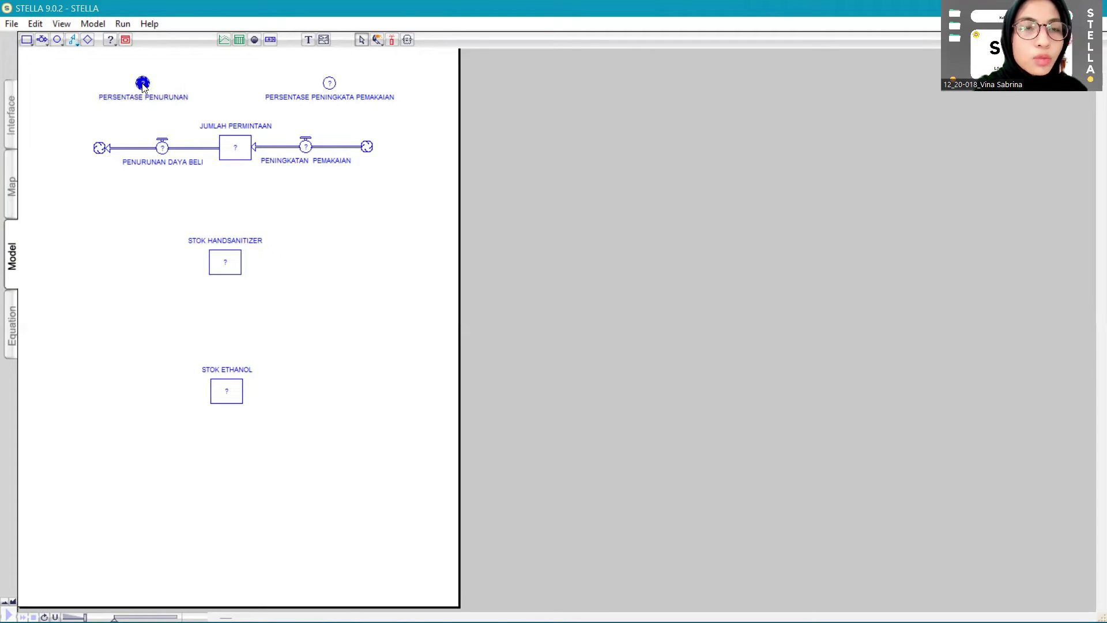
Link the JUMLAH PERMINTAAN stock to the PENINGKATAN PEMAKAIAN and PENURUNAN DAYA BELI flows with action connectors.
click(73, 40)
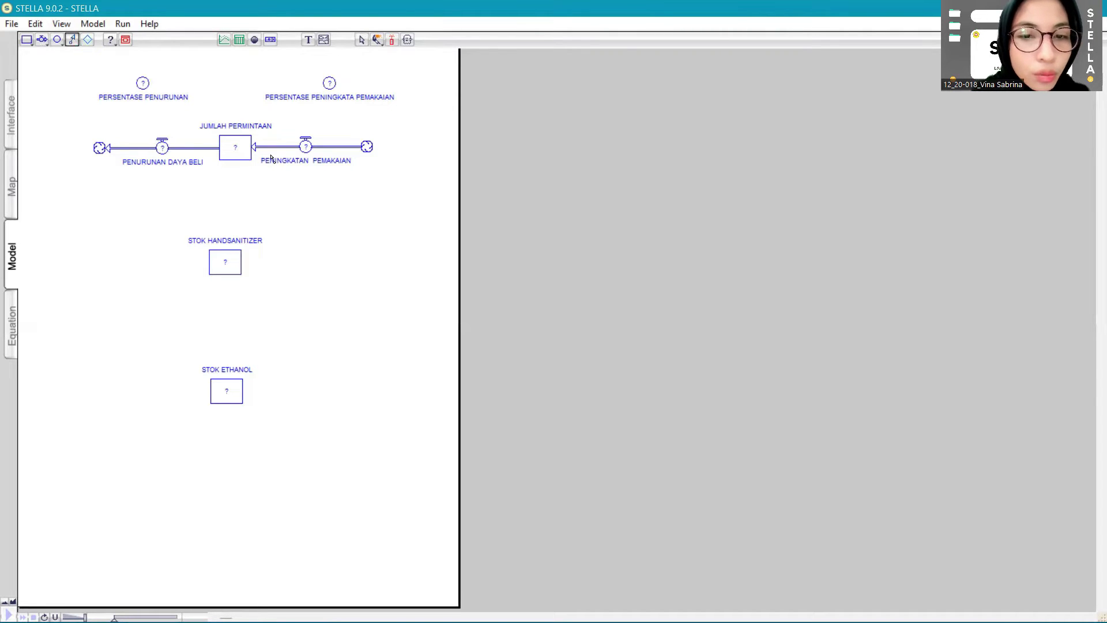
drag(243, 135, 305, 138)
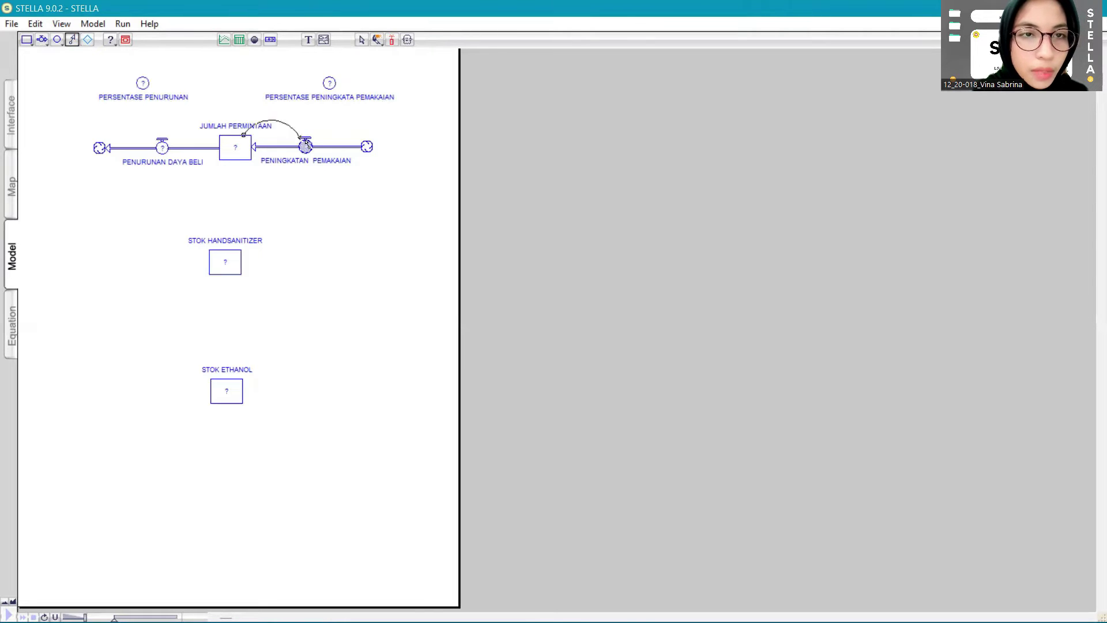
click(72, 40)
drag(233, 146, 164, 142)
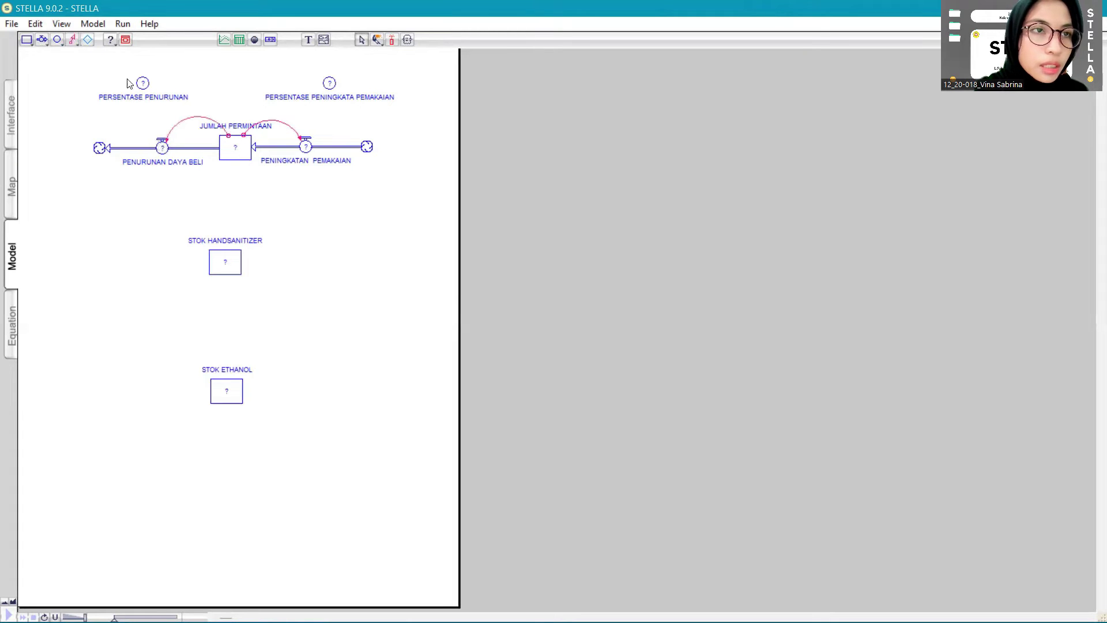
Connect the PERSENTASE PENINGKATA PEMAKAIAN converter to the PENINGKATAN PEMAKAIAN flow and PERSENTASE PENURUNAN to PENURUNAN DAYA BELI.
click(70, 41)
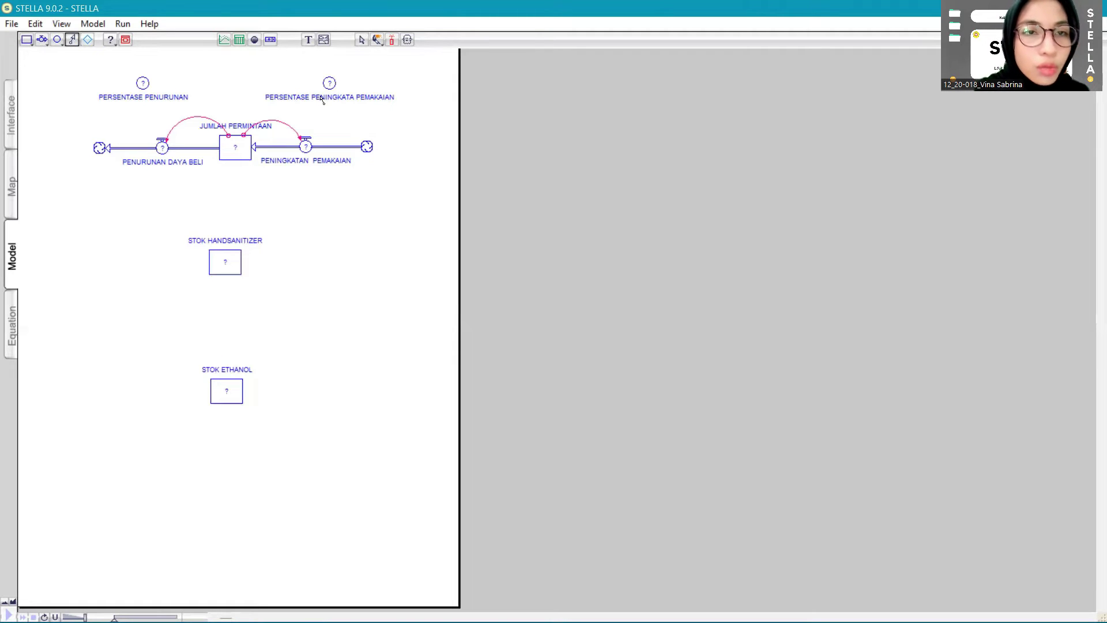
drag(332, 90, 306, 146)
click(72, 39)
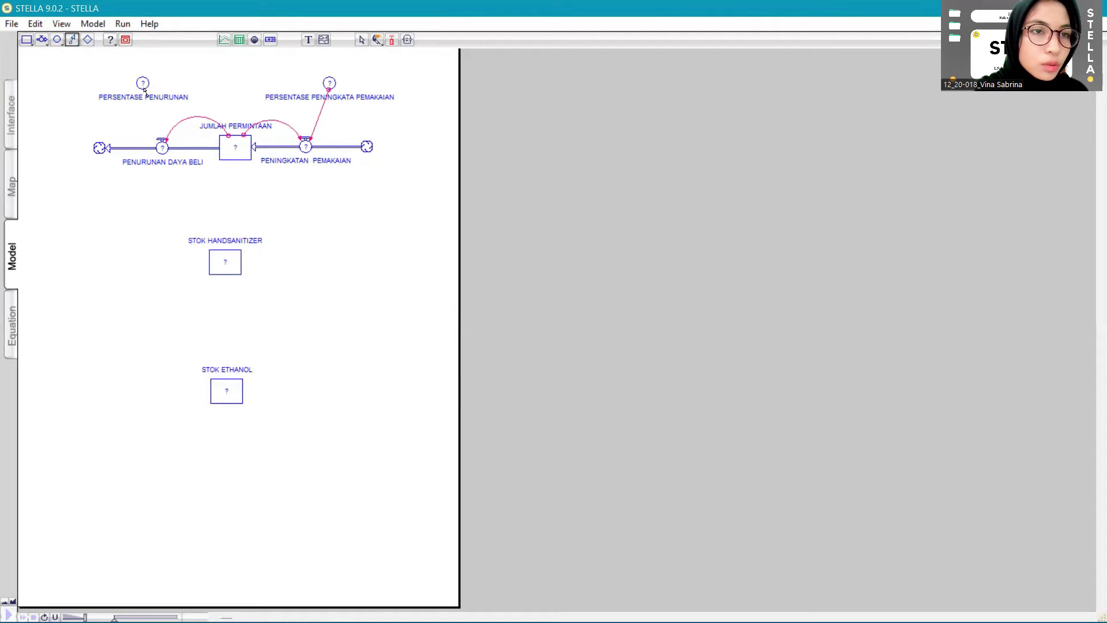
drag(143, 88, 160, 144)
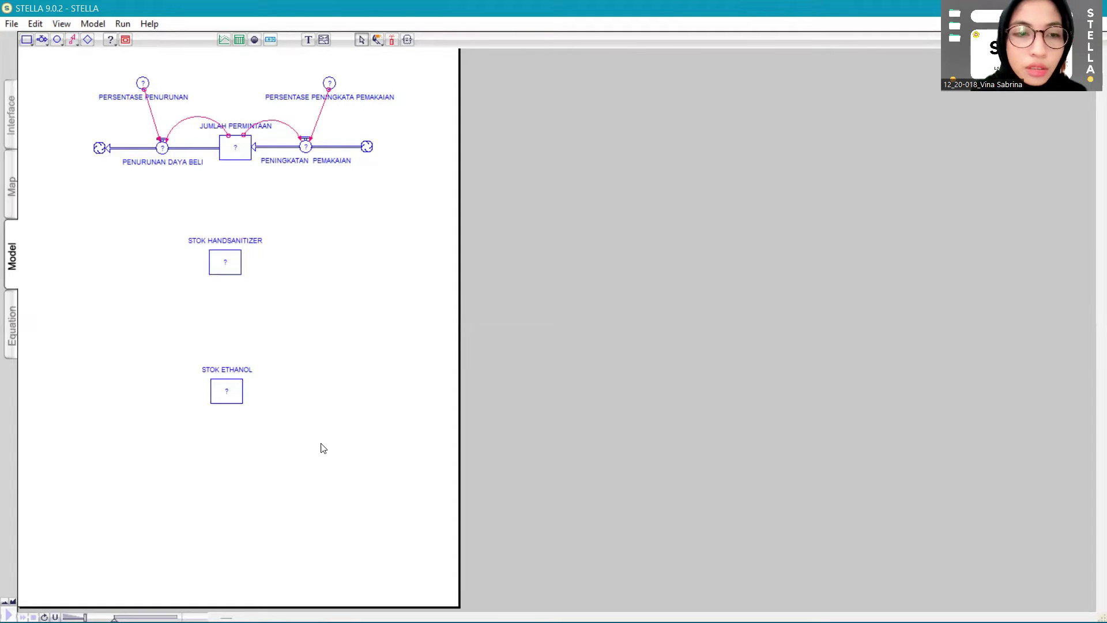
Draw an inflow into and an outflow out of the STOK HANDSANITIZER stock, each ending in a cloud.
click(42, 39)
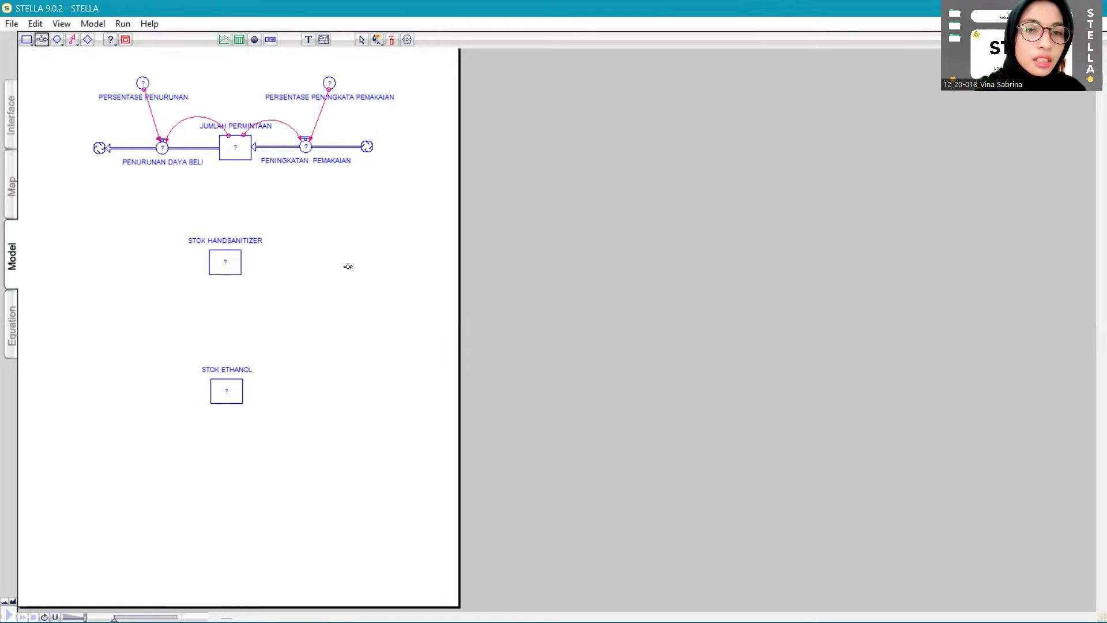
drag(369, 261, 226, 261)
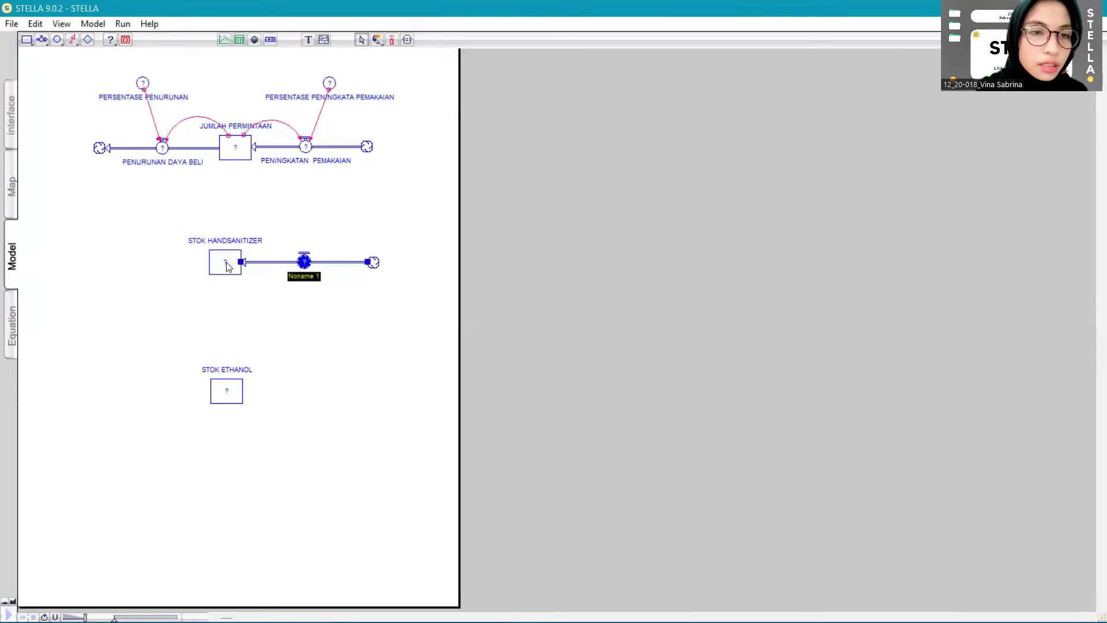
click(72, 39)
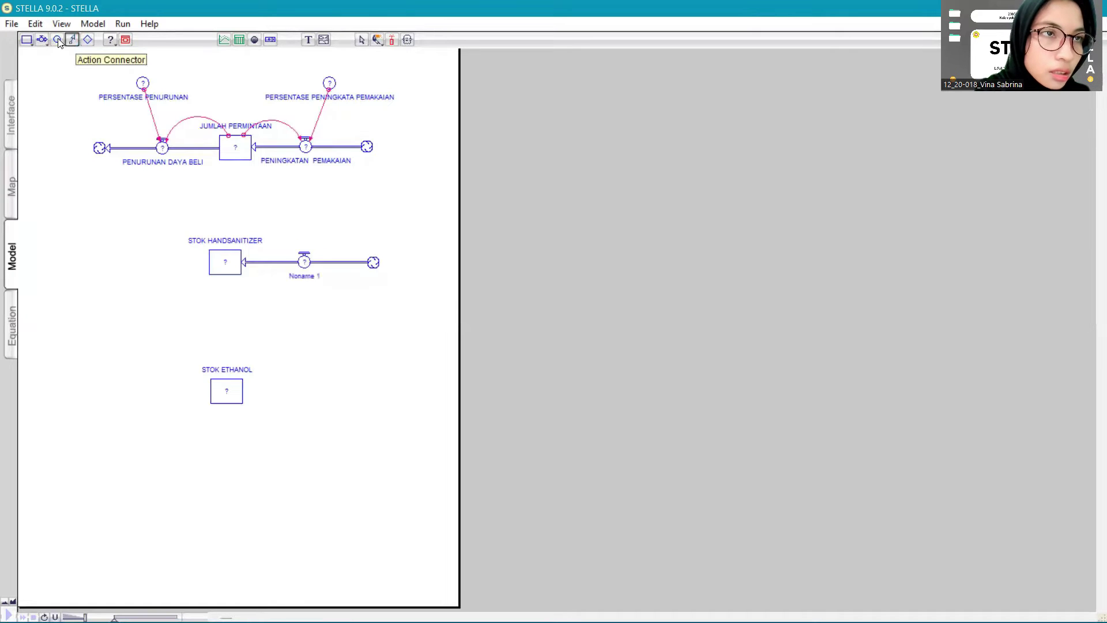
click(41, 38)
drag(215, 249, 96, 264)
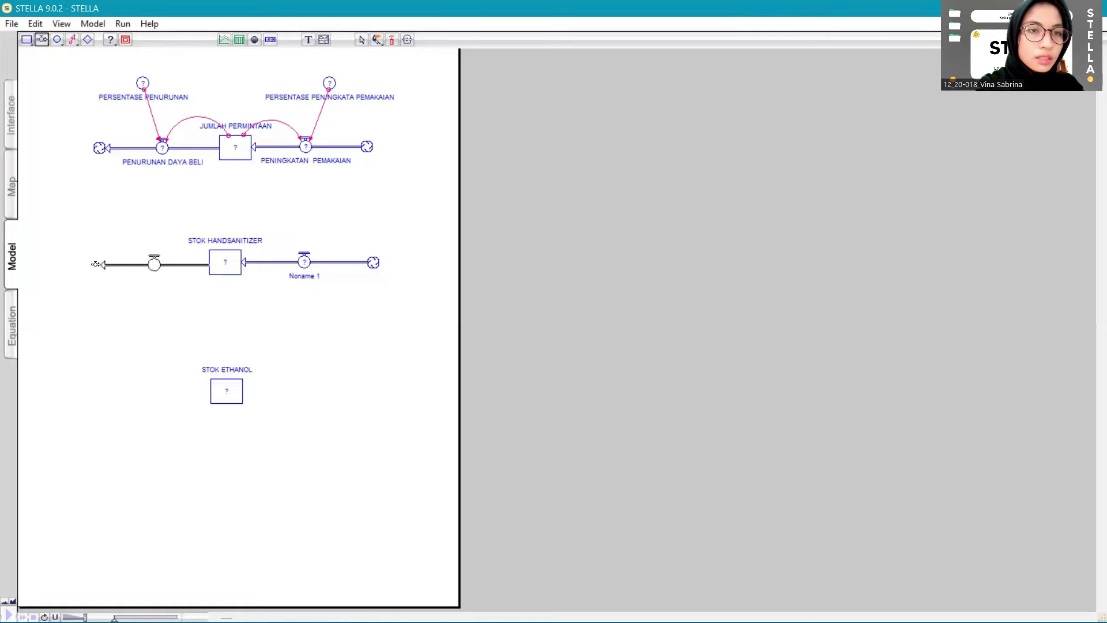
Name the inflow of STOK HANDSANITIZER PRODUKSI HANDSANITIZER.
click(313, 277)
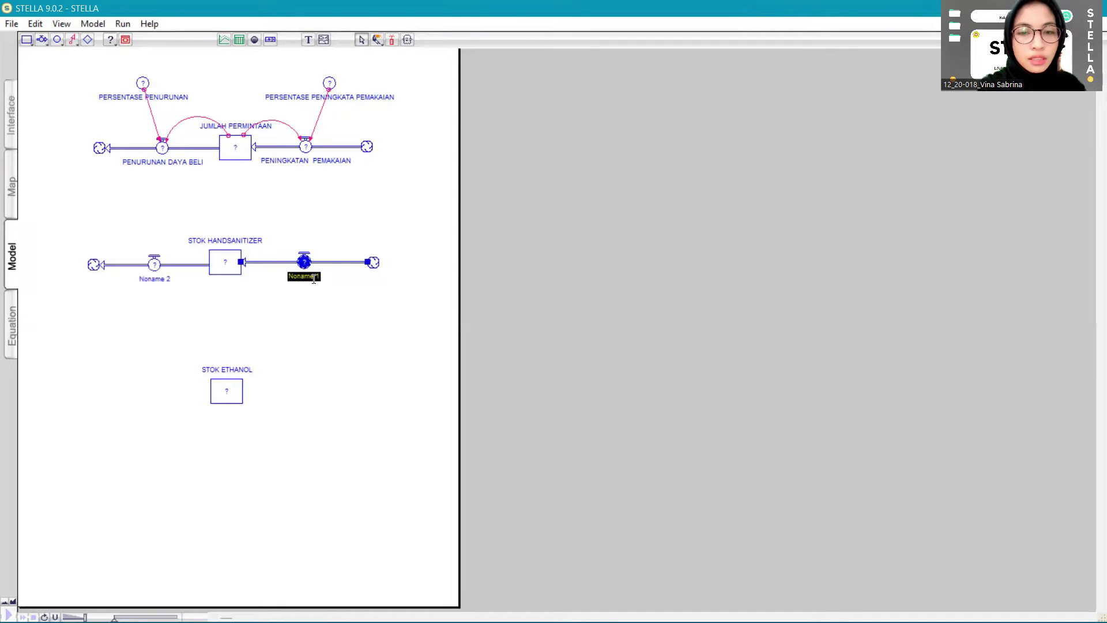
text(PRODUKSI HANDSANI)
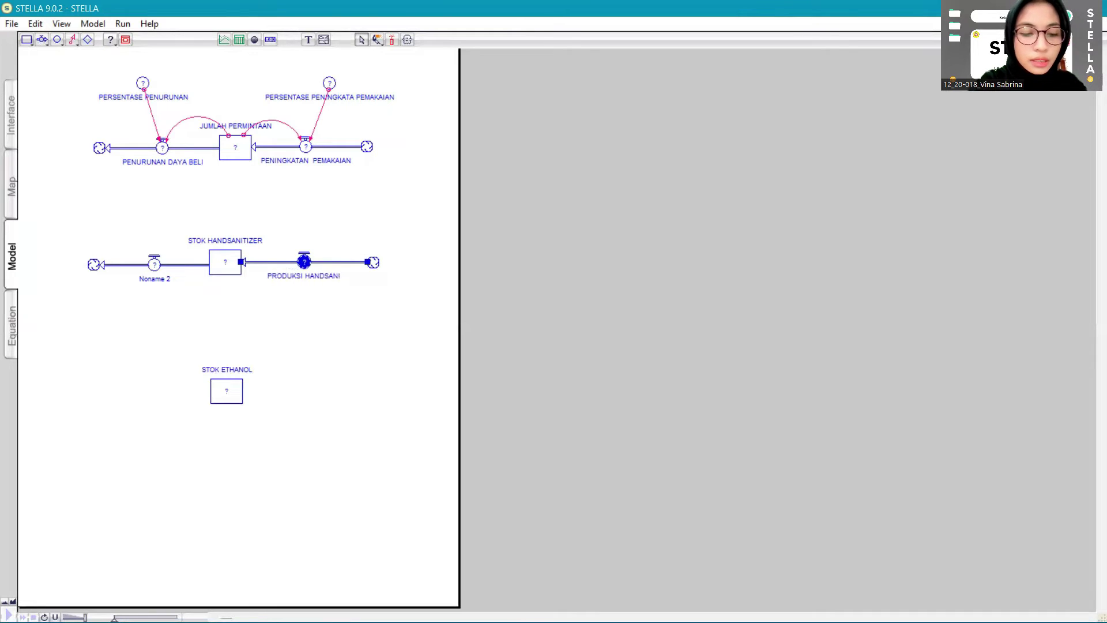
text(TIZER)
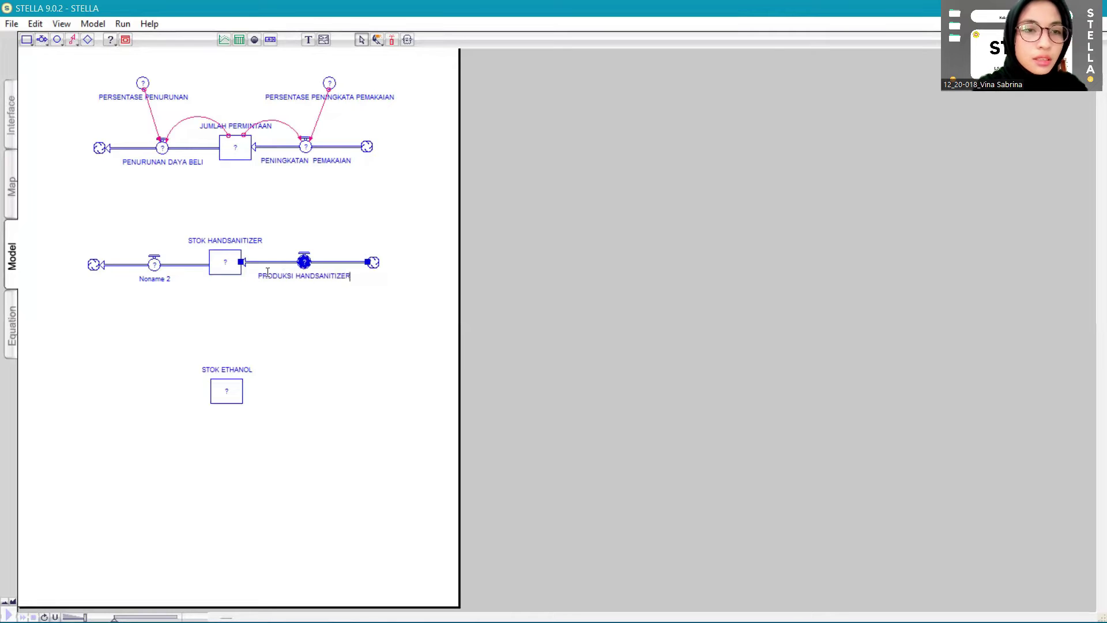
Name the outflow of STOK HANDSANITIZER KONSUMSI HANDSANITIZER.
click(161, 280)
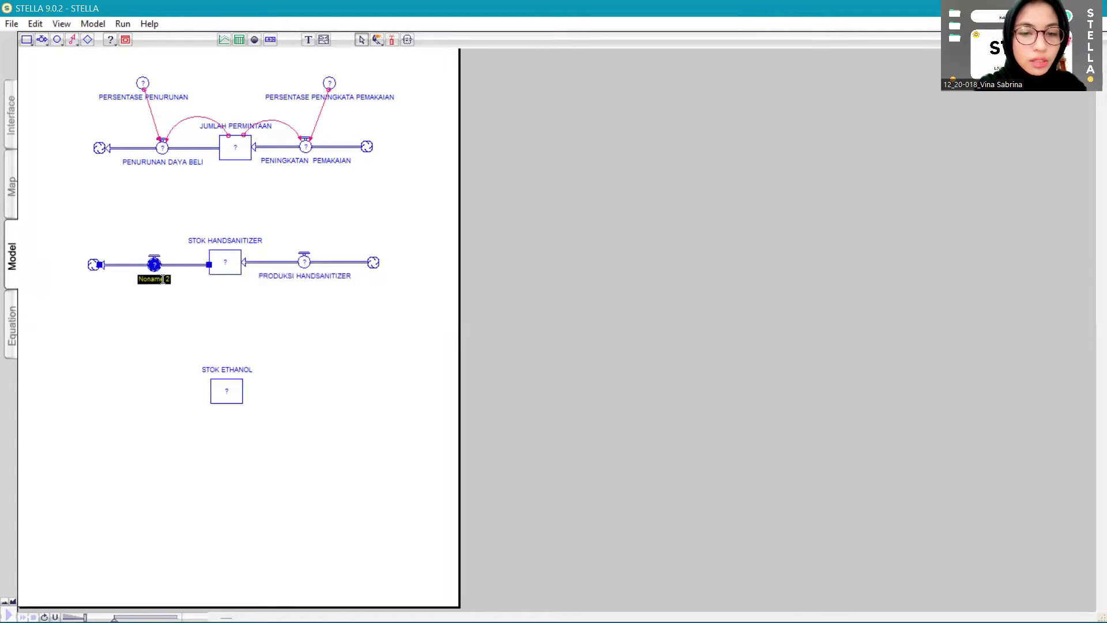
text(K)
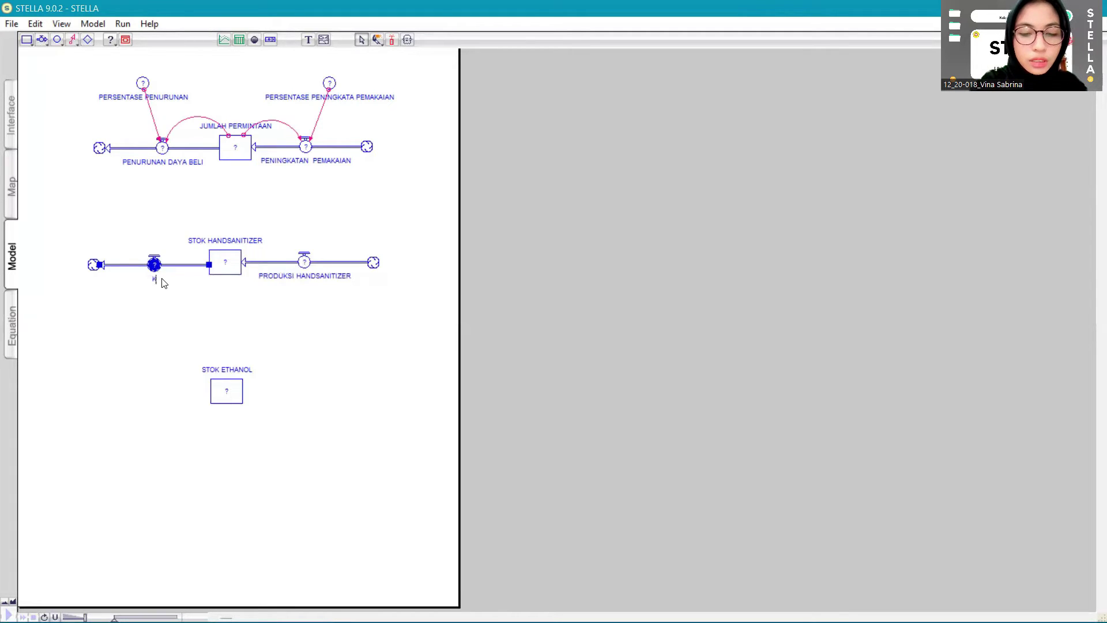
text(ONSUM)
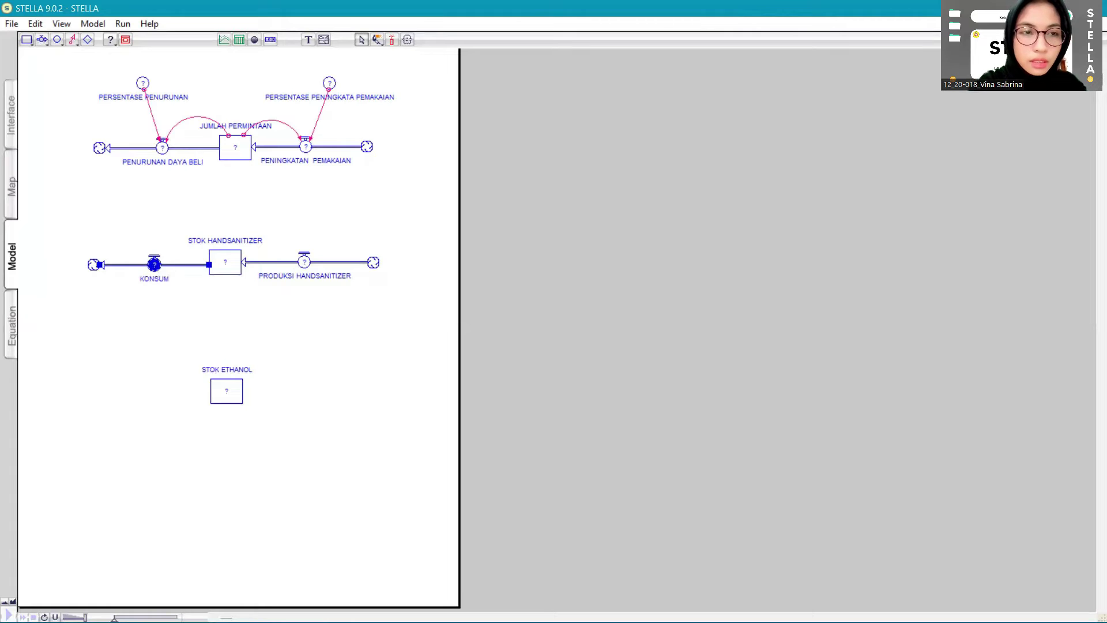
text(SI HAN)
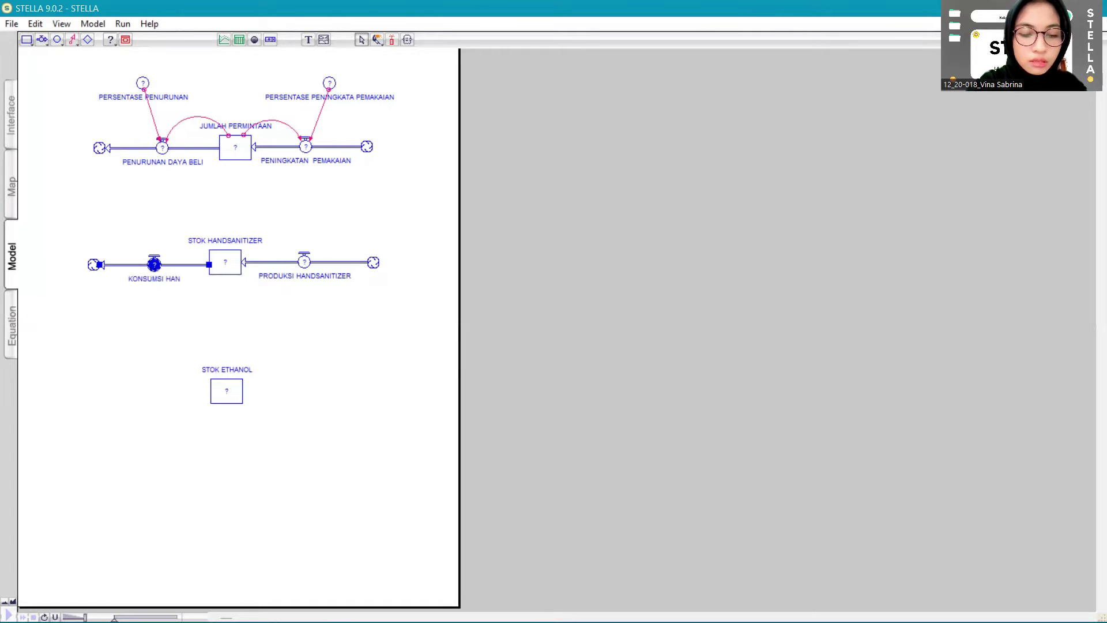
text(DSANITIZER)
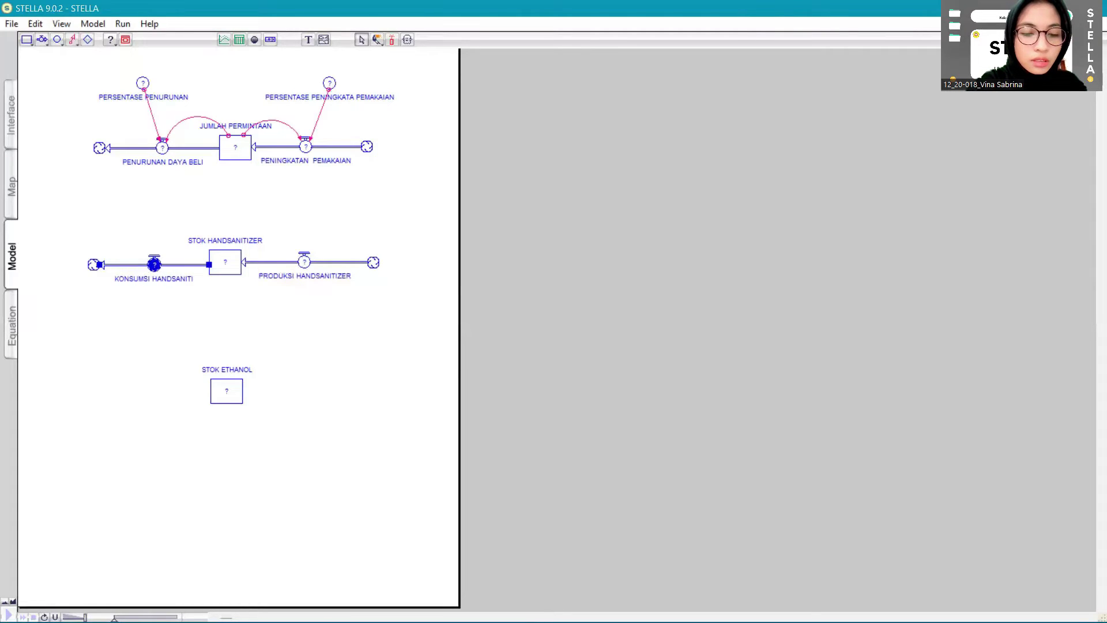
Add a converter named KOMPOSISI PENGGUNAAN BAHAN BAKU ETHANOL above the PRODUKSI HANDSANITIZER inflow.
click(336, 228)
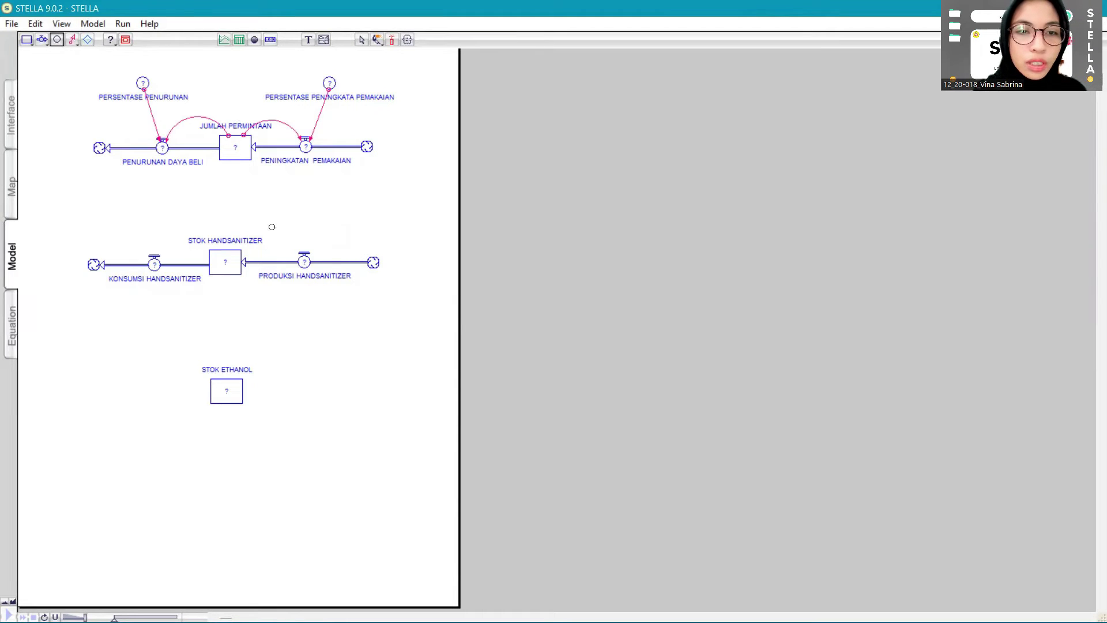
click(340, 217)
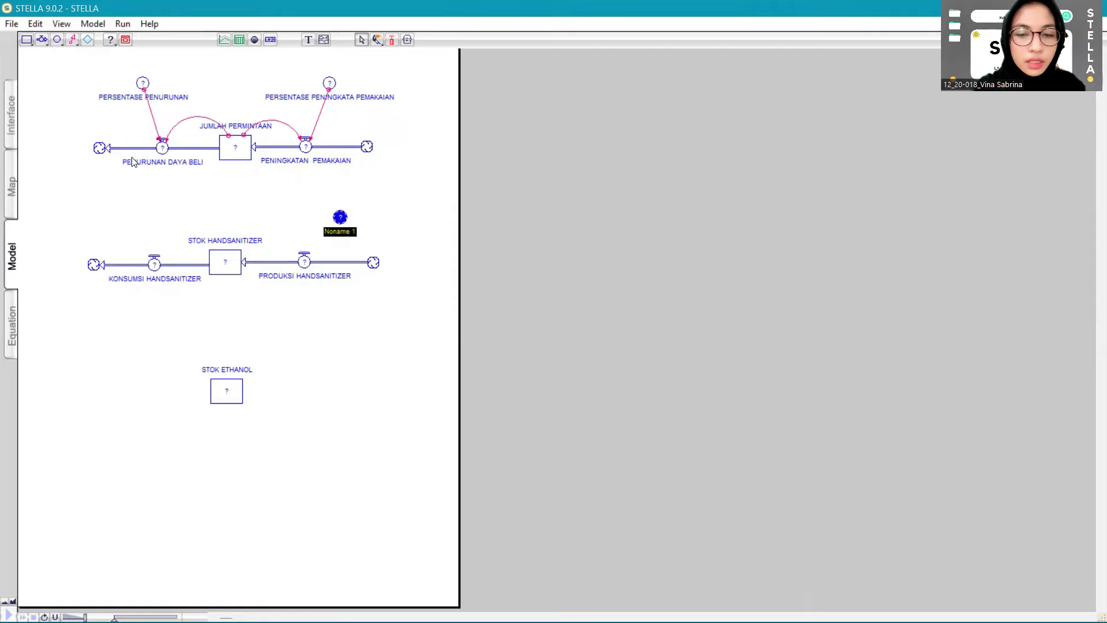
text(KOMPOSISI PENGGU)
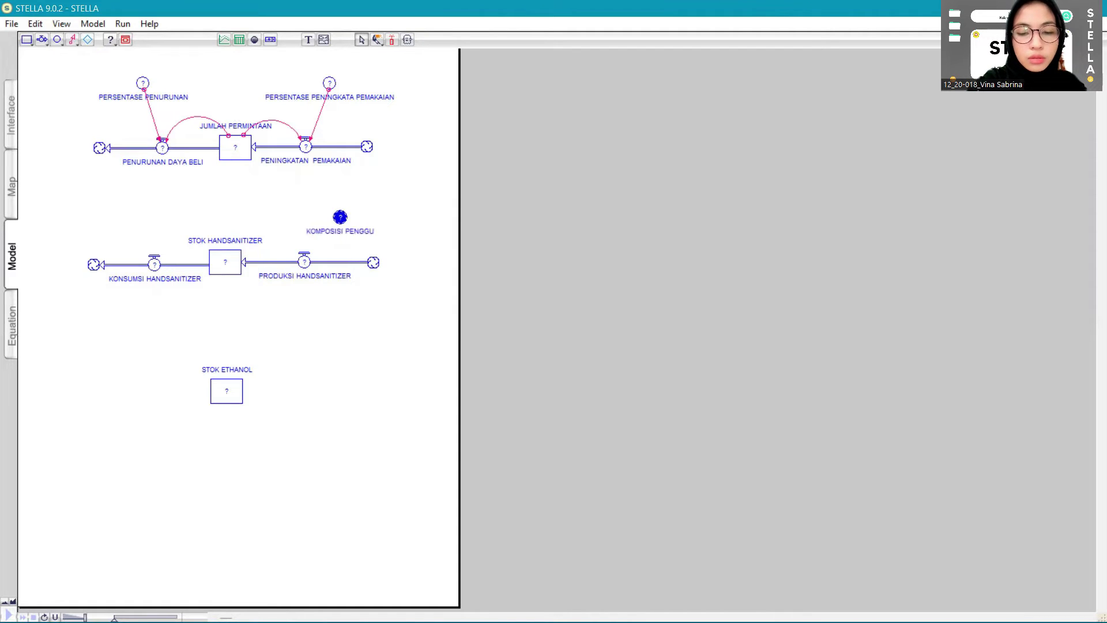
text(NAAN EAHAN)
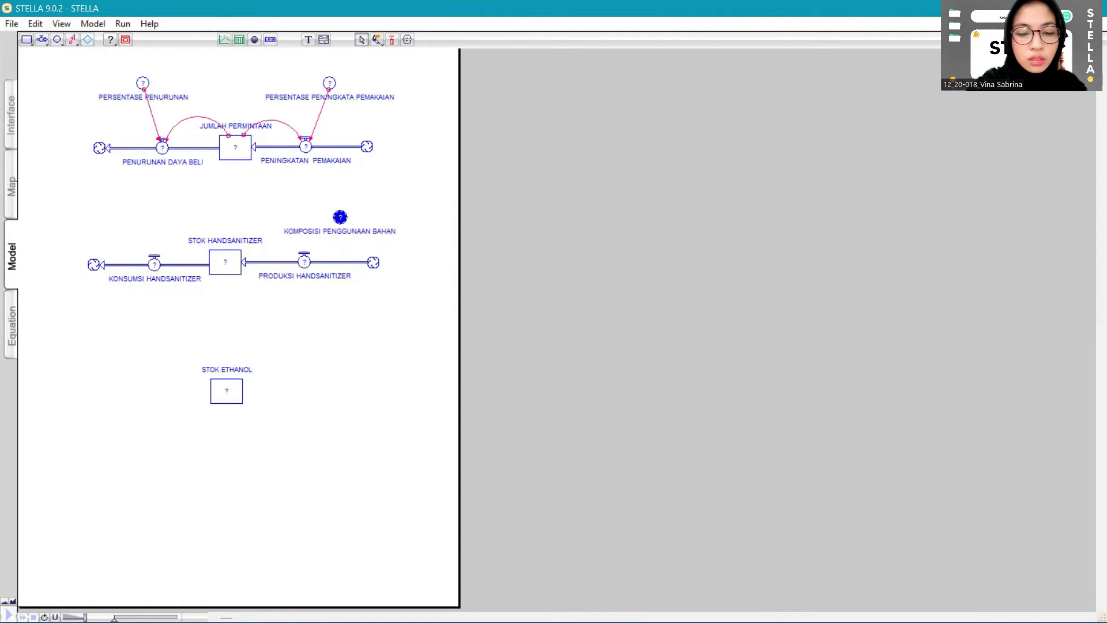
text( BAKU E)
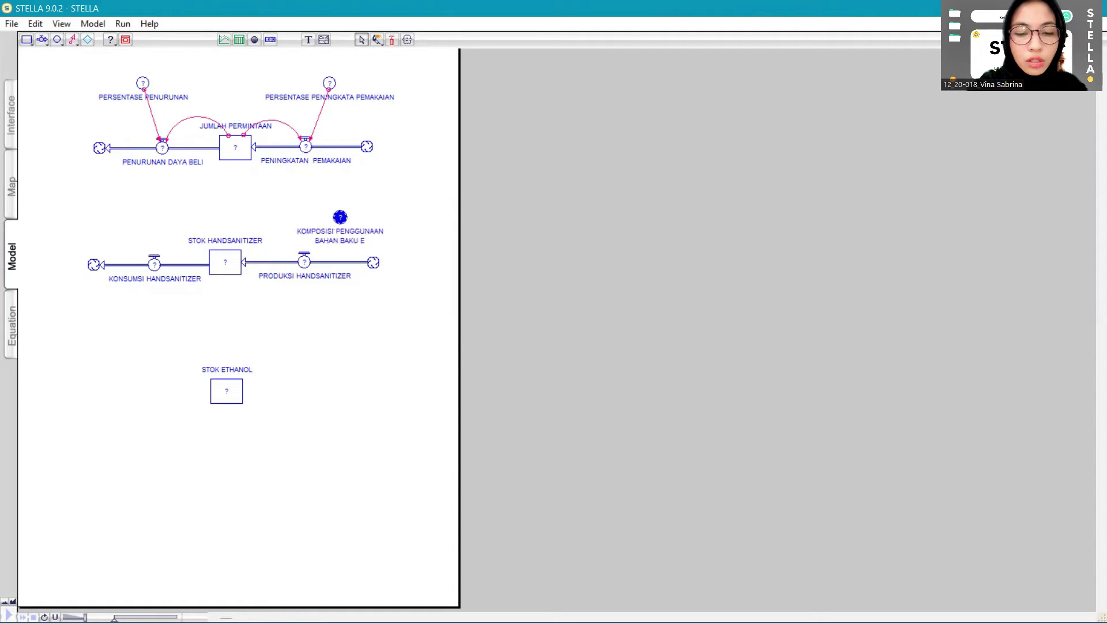
text(THANOL)
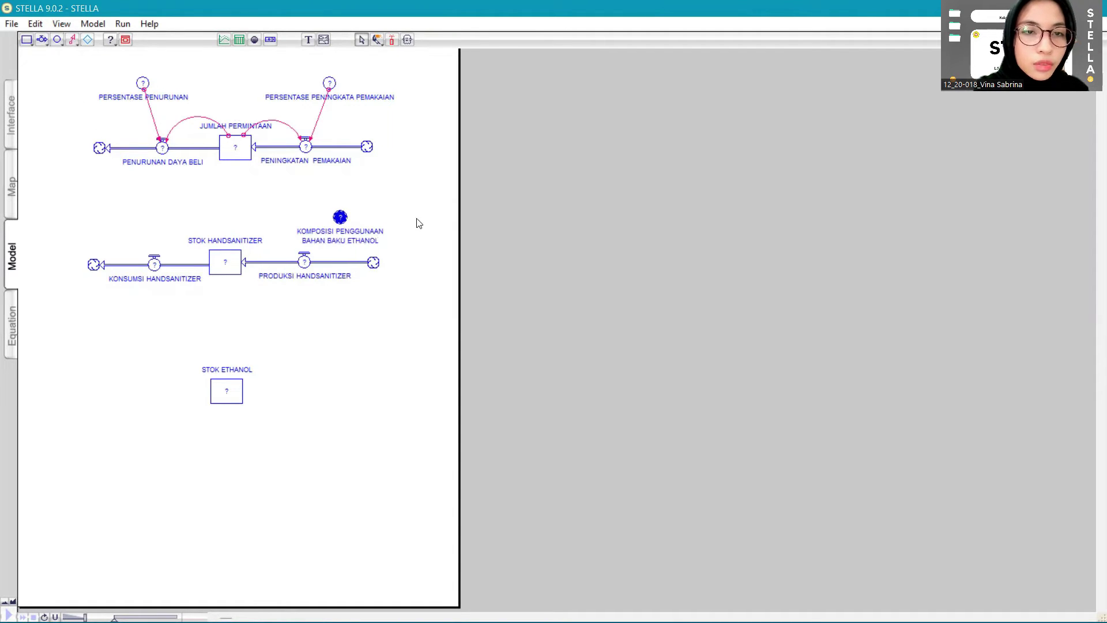
Move the KOMPOSISI PENGGUNAAN BAHAN BAKU ETHANOL converter slightly higher and connect it to the PRODUKSI HANDSANITIZER flow.
click(340, 219)
drag(340, 219, 340, 202)
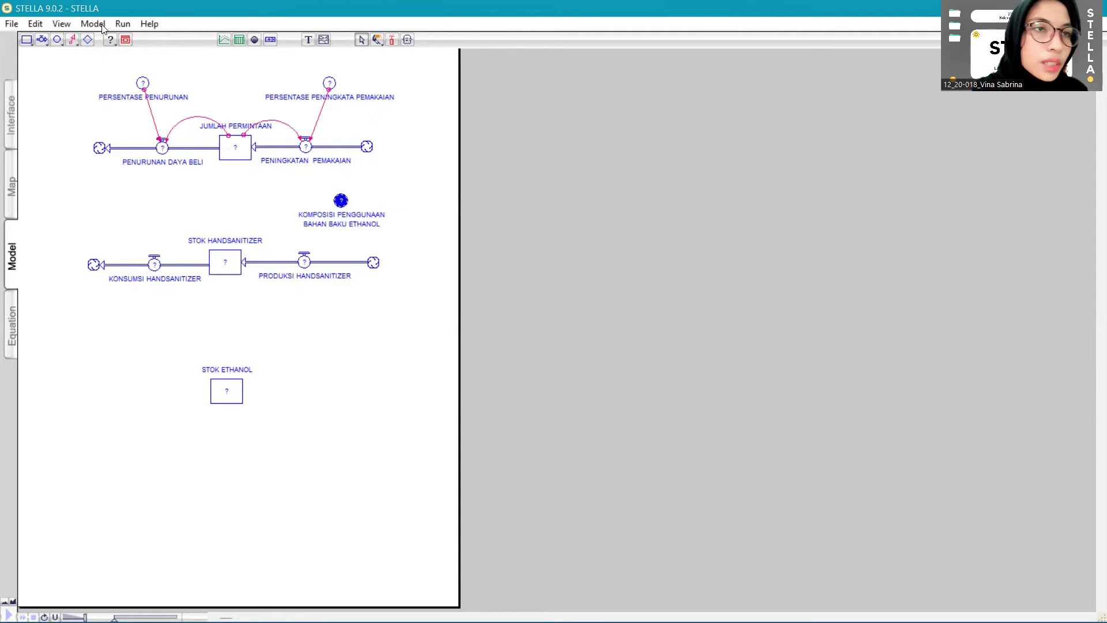
click(69, 42)
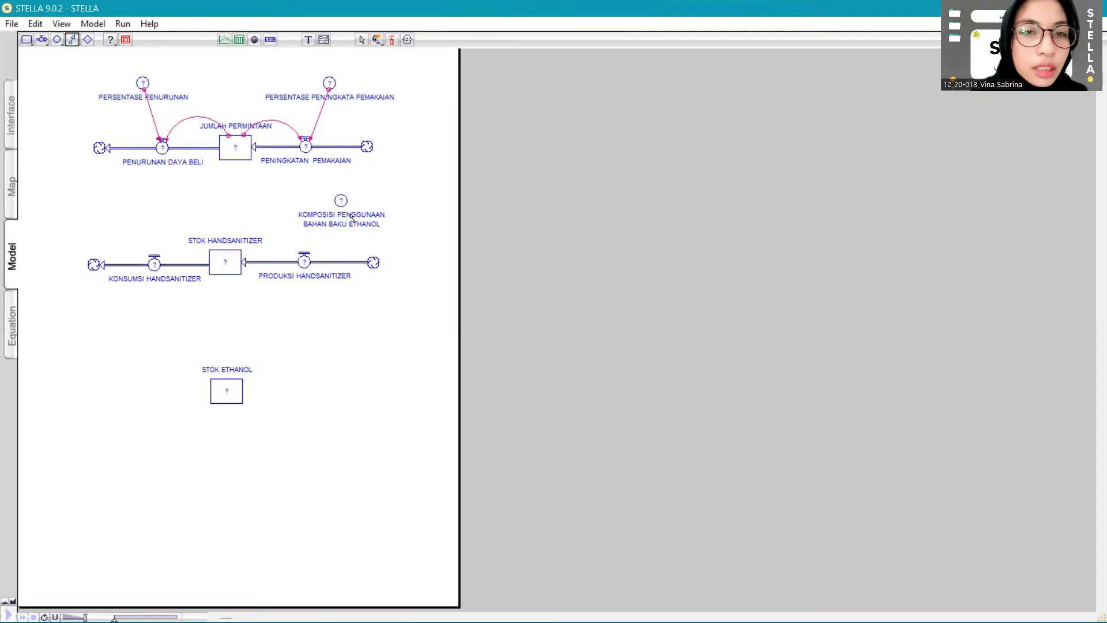
drag(341, 205, 309, 277)
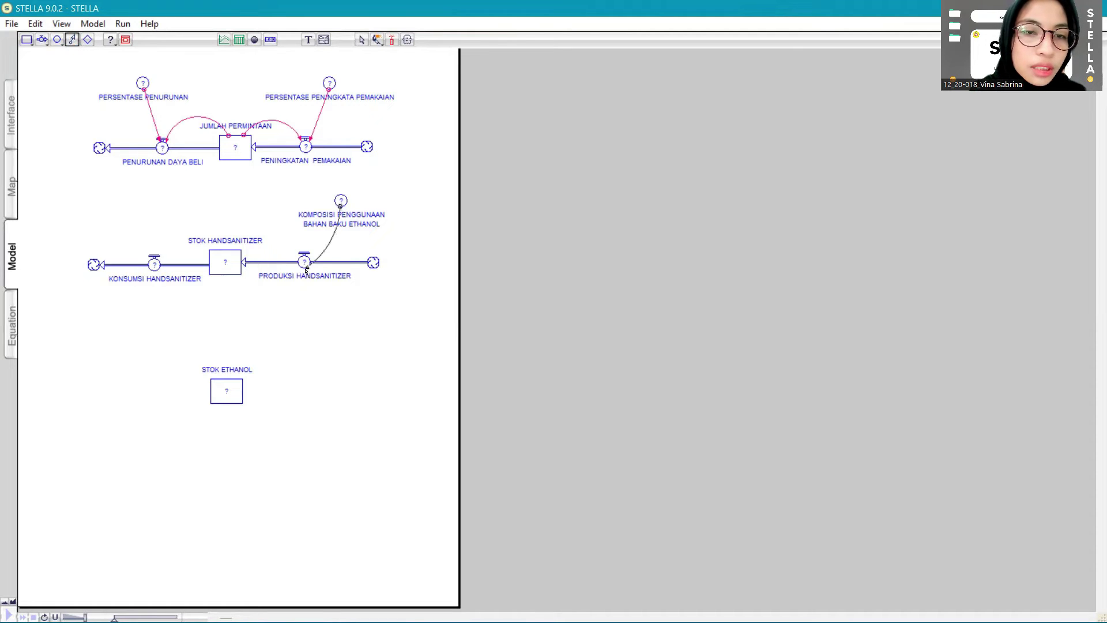
Connect the JUMLAH PERMINTAAN and STOK HANDSANITIZER stocks to the KONSUMSI HANDSANITIZER outflow with action connectors.
click(72, 40)
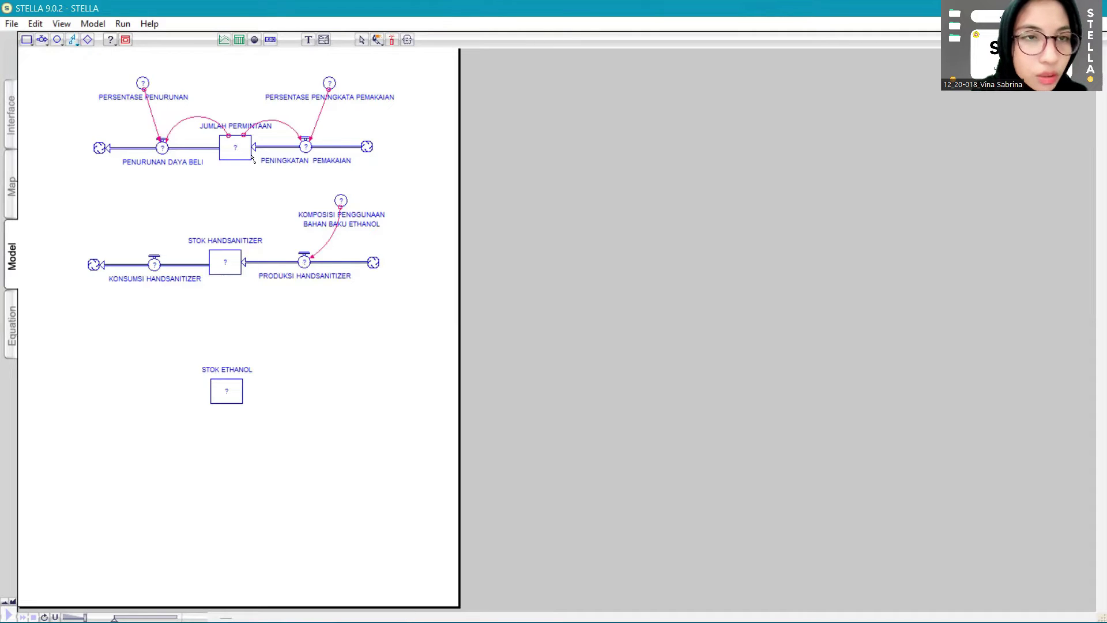
drag(232, 157, 157, 257)
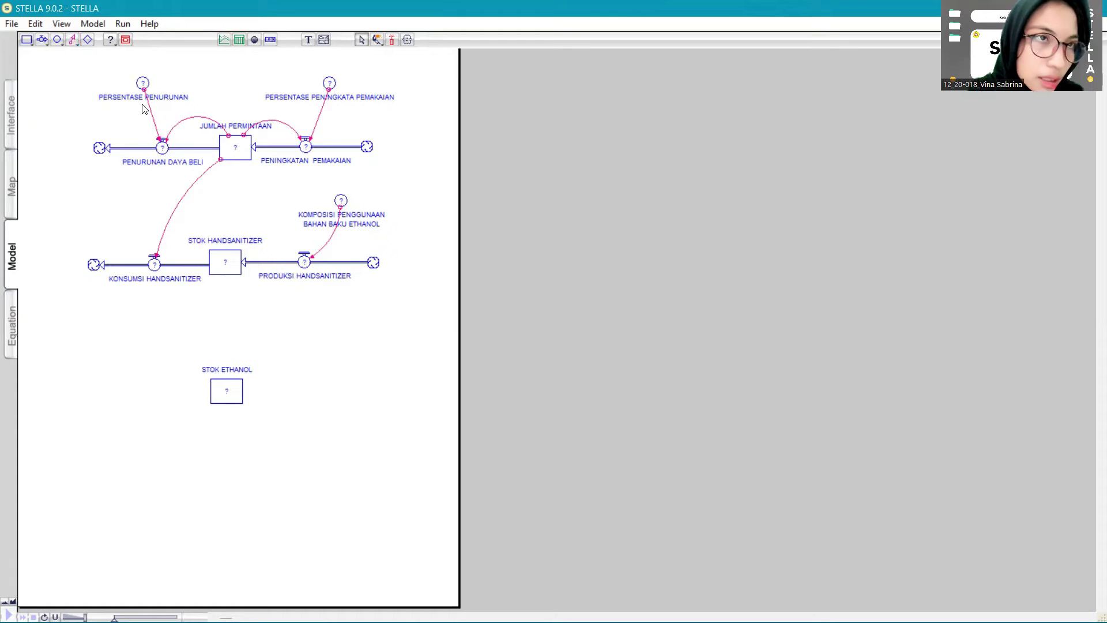
click(72, 39)
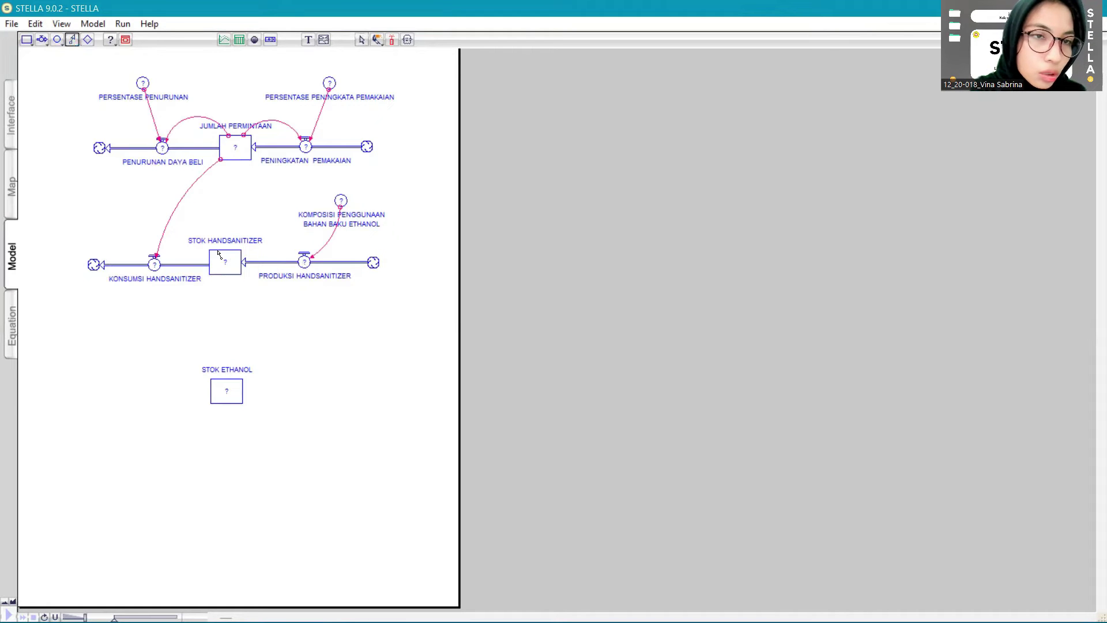
drag(204, 240, 156, 265)
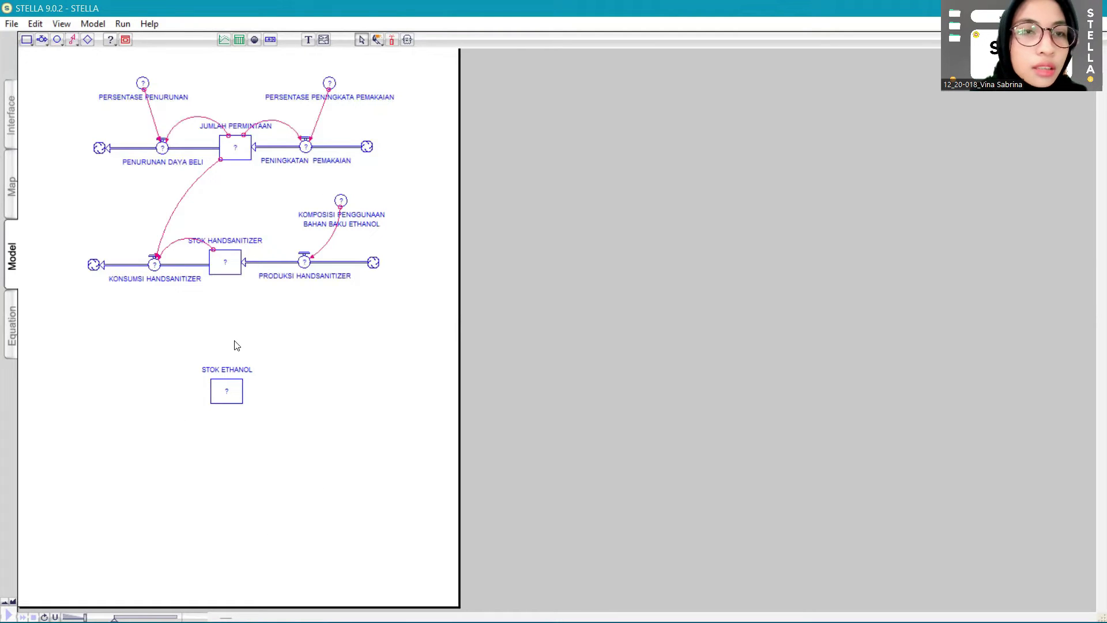
Add an inflow named PRODUKSI ETHANOL and an outflow named BAHAN BAKU RUSAK to the STOK ETHANOL stock.
click(39, 42)
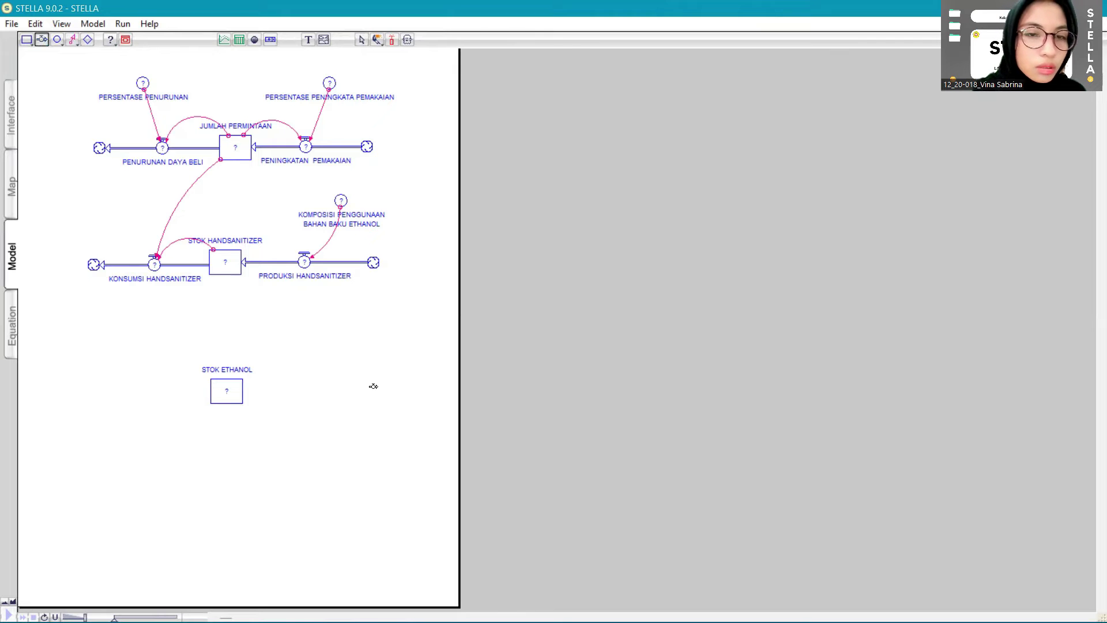
drag(374, 389, 87, 385)
click(311, 403)
text(PRODUKSI E)
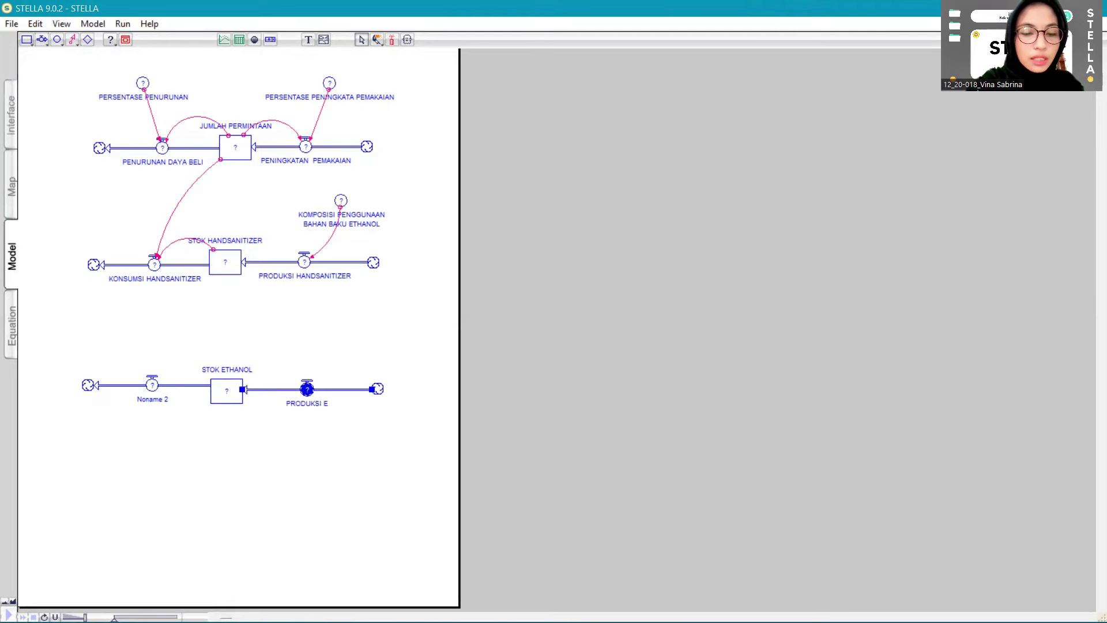
text(THANOL)
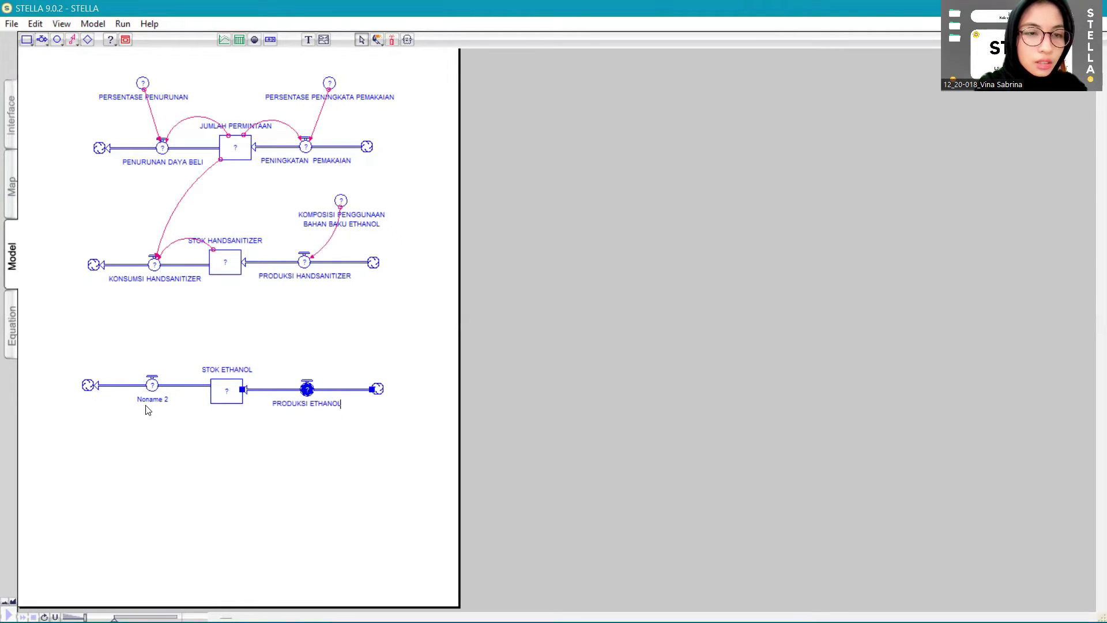
click(158, 397)
text(BAHAN BAKU RUSAK)
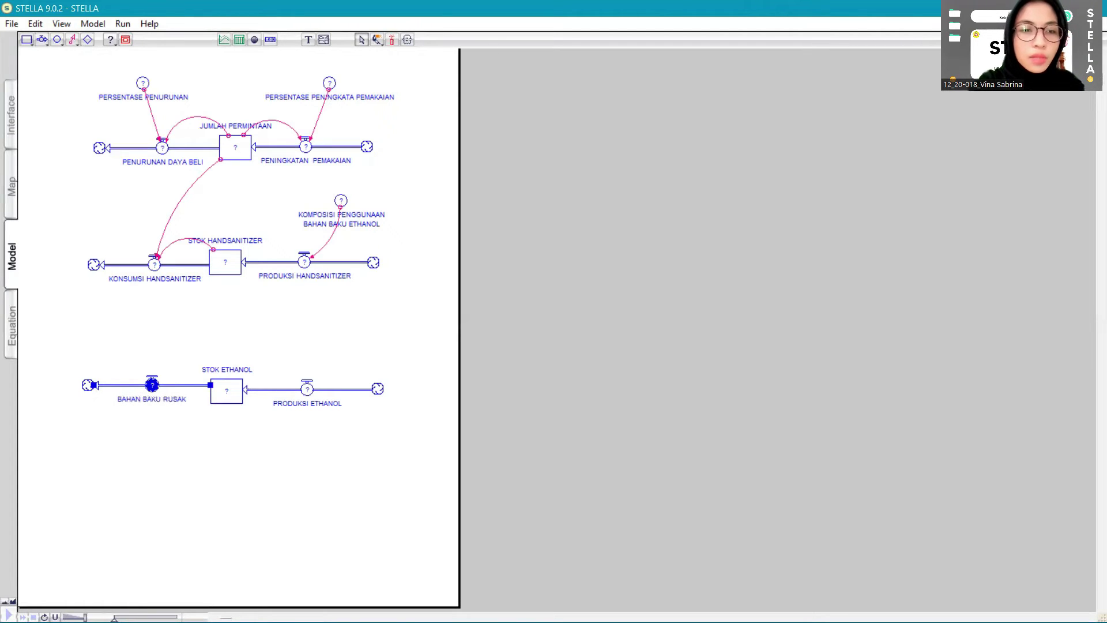
Add a converter named PERSENTASE PENINGKATAN PRODUKSI ETHANOL above the PRODUKSI ETHANOL inflow.
click(160, 342)
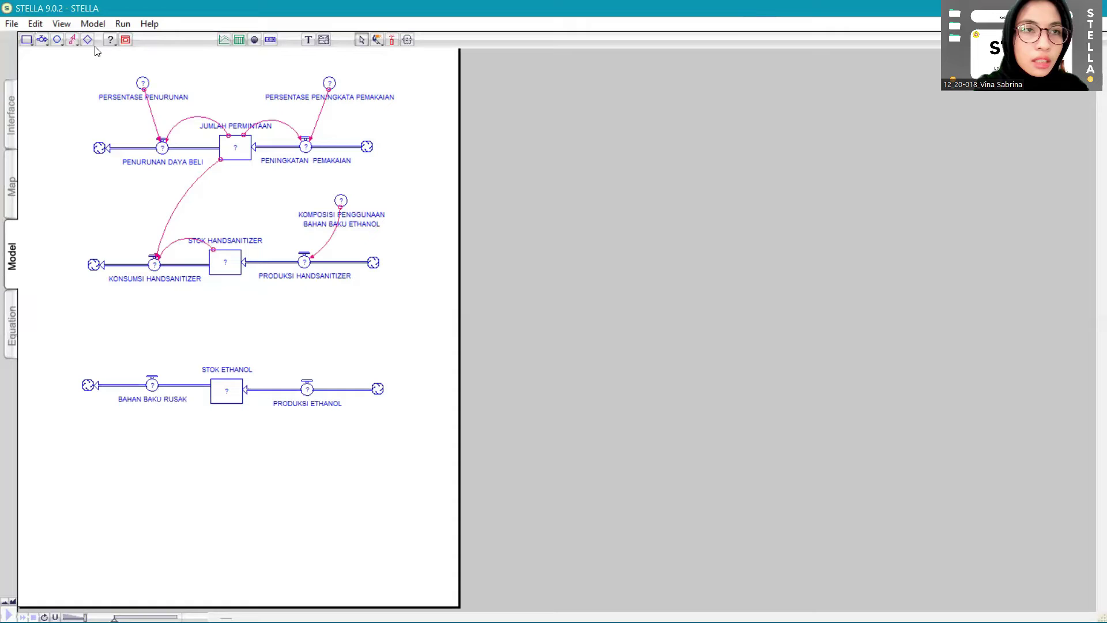
click(58, 41)
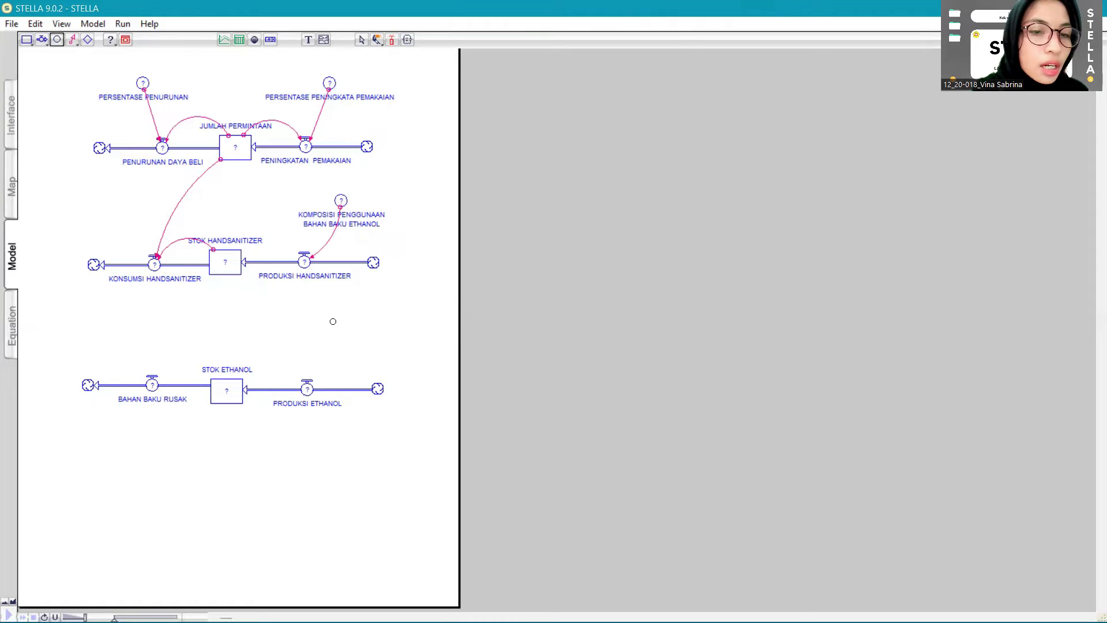
click(330, 338)
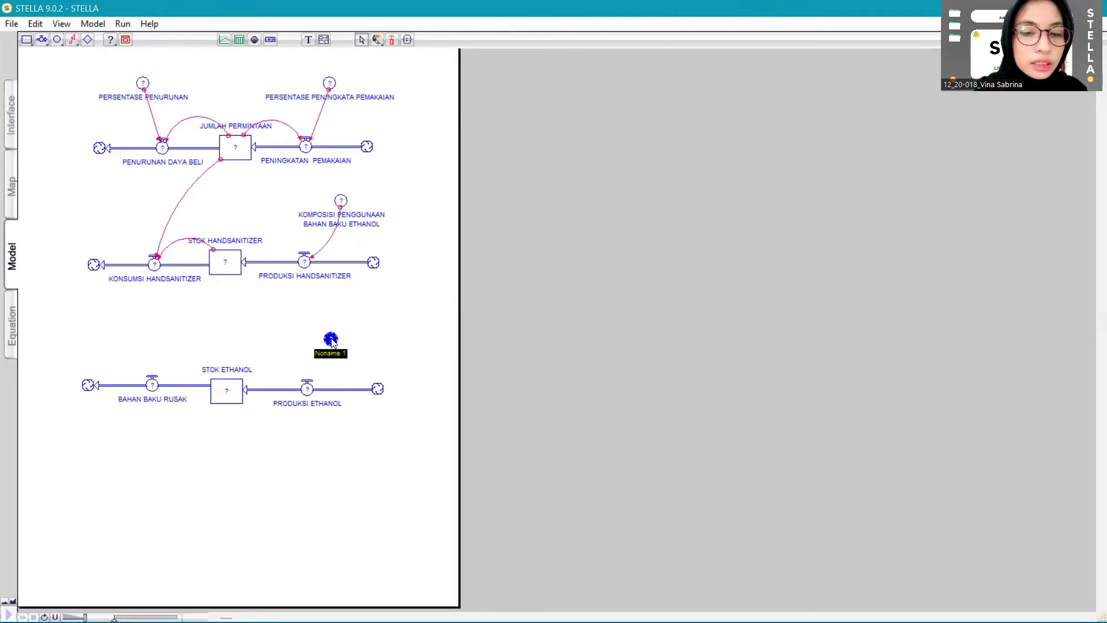
text(PERSEN)
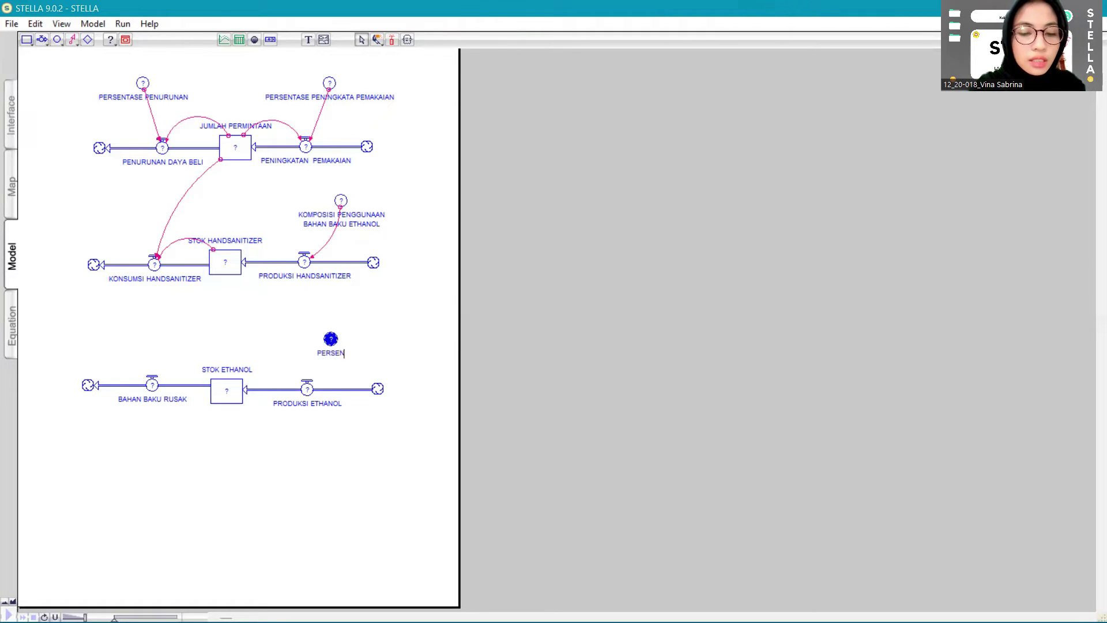
text(TASE)
text( PE)
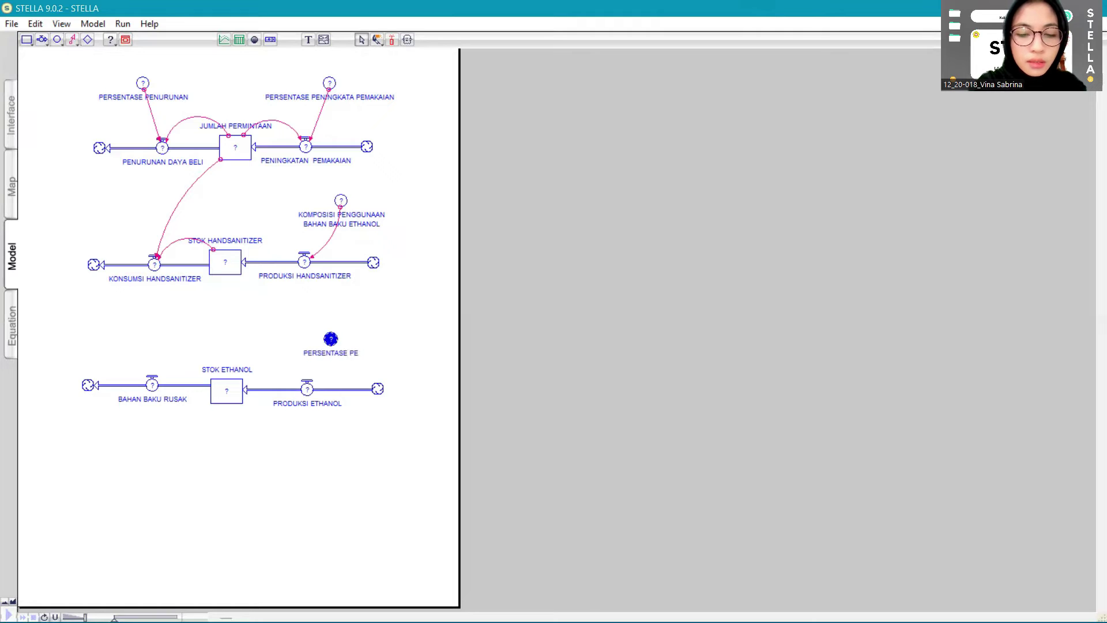
text(NINGKATA)
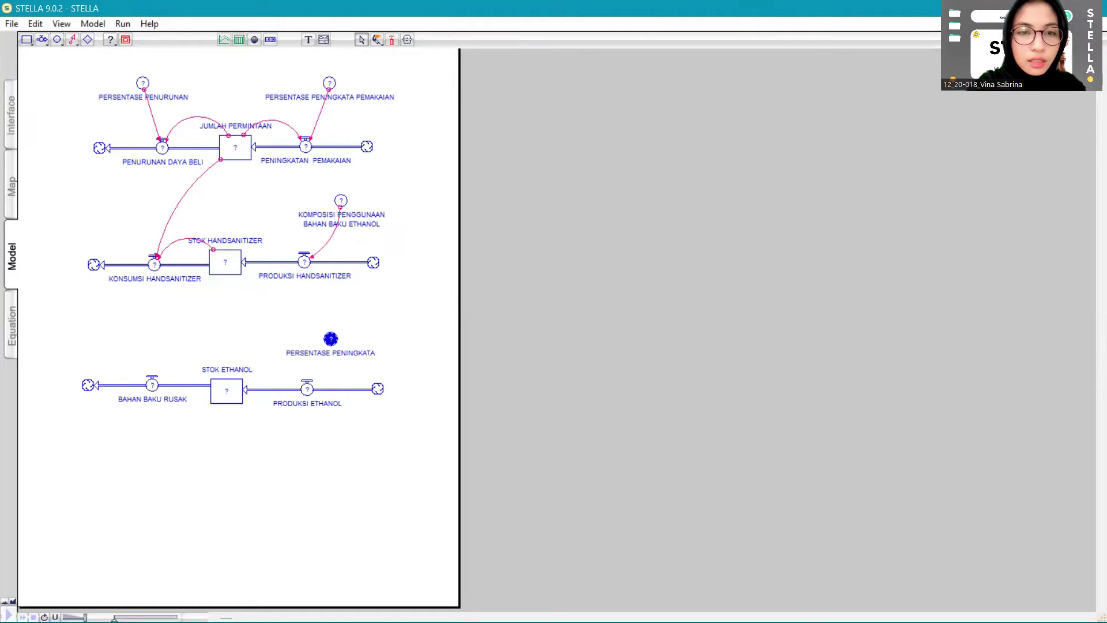
text(N P)
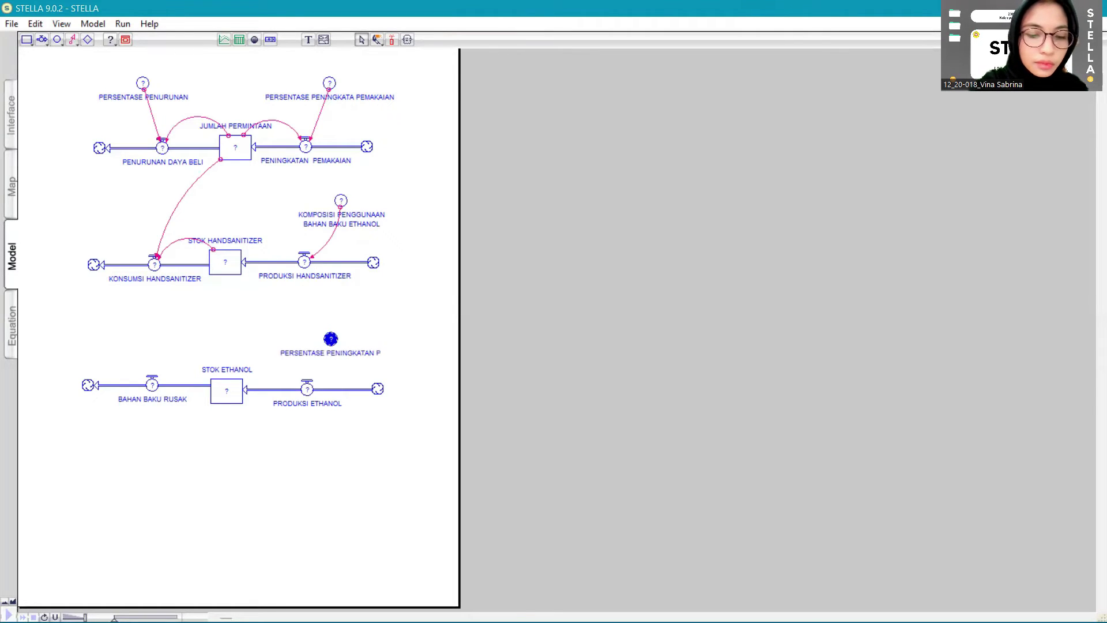
text(RODUKSI ETH)
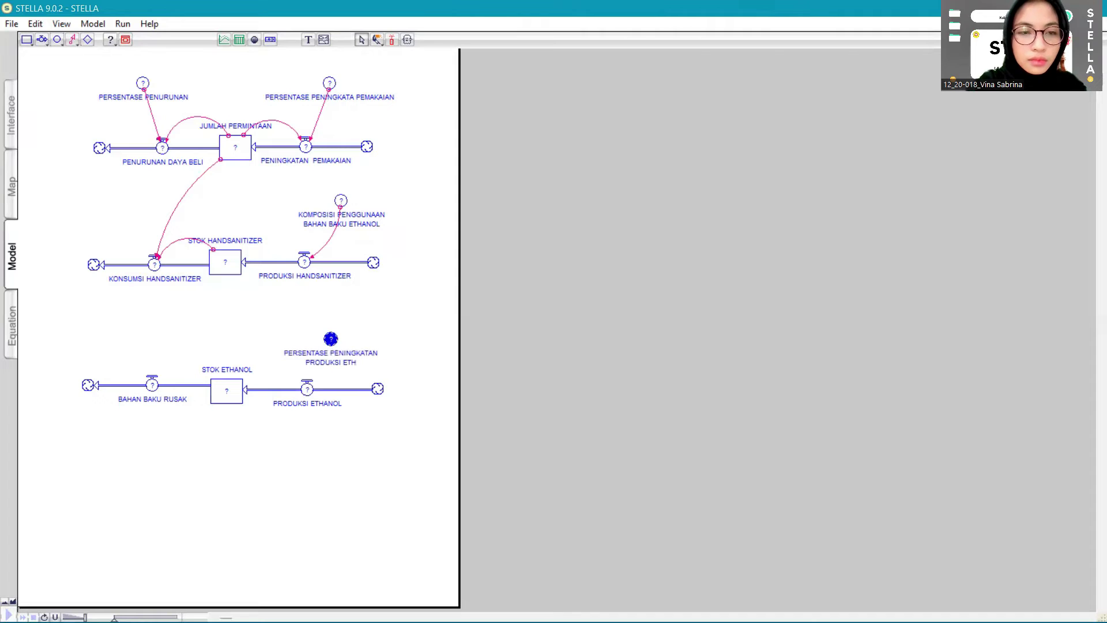
text(ANOL)
key(Return)
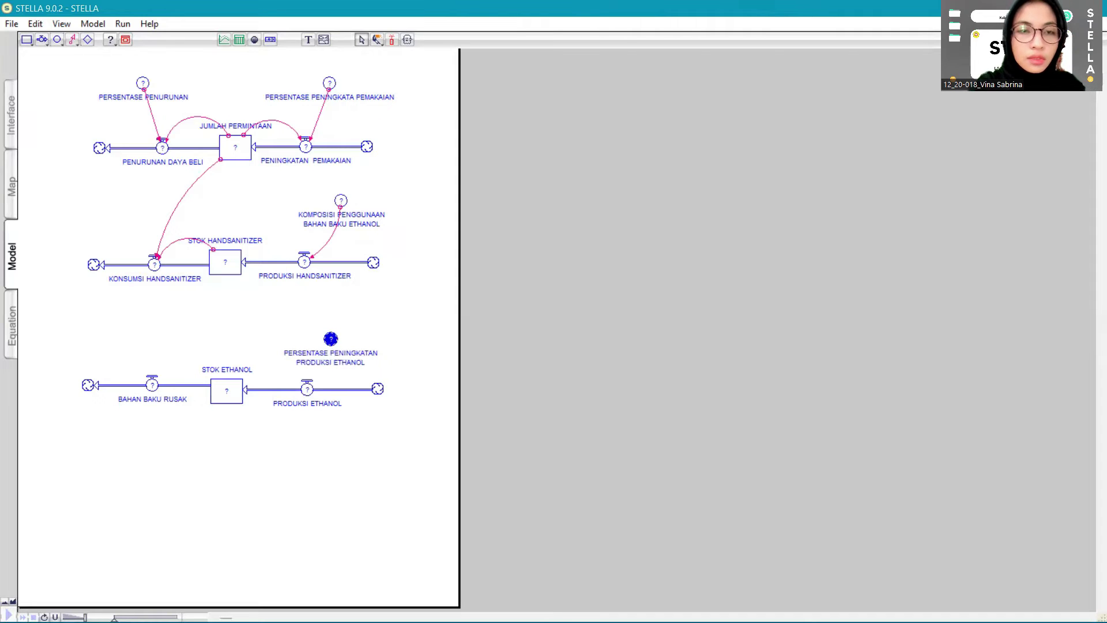
Add a converter named PERSENTASE KERUSAKAN above the BAHAN BAKU RUSAK outflow.
click(57, 39)
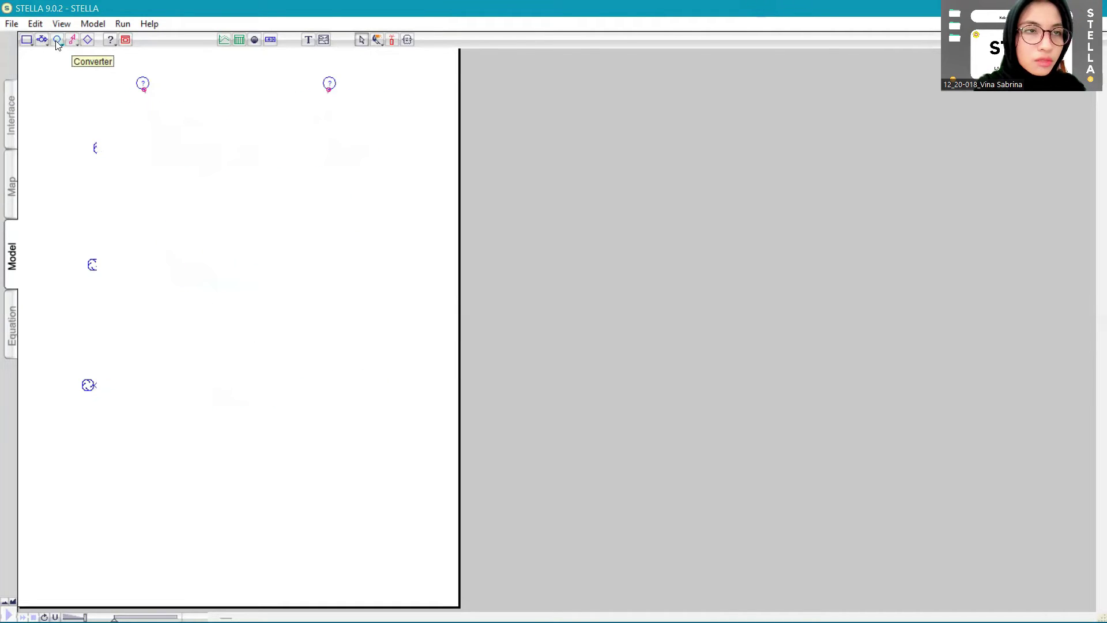
click(131, 337)
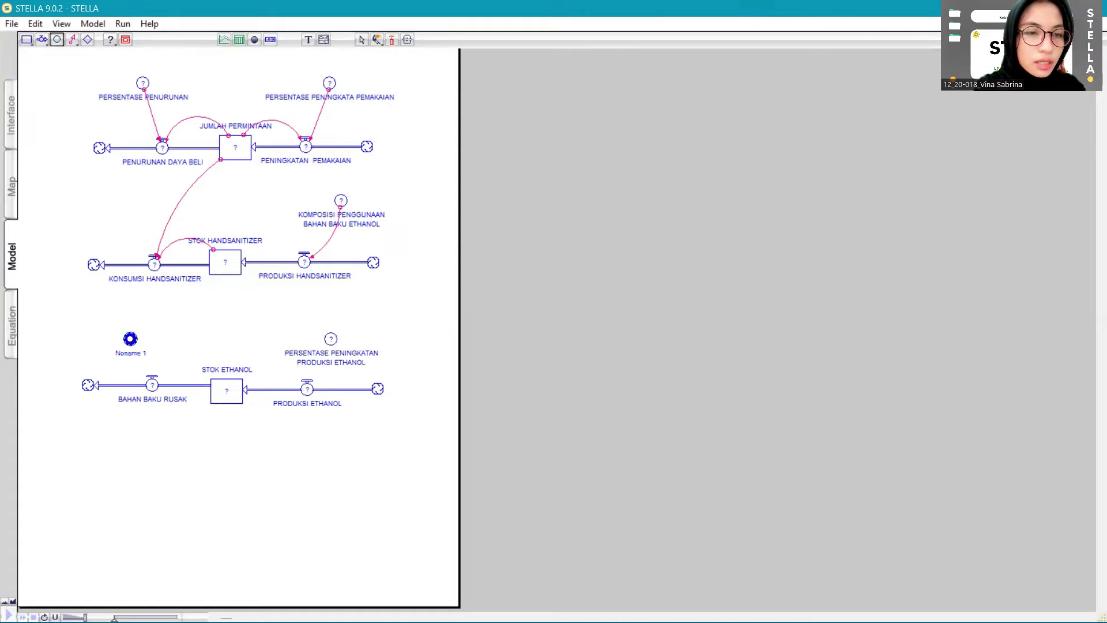
text(PE)
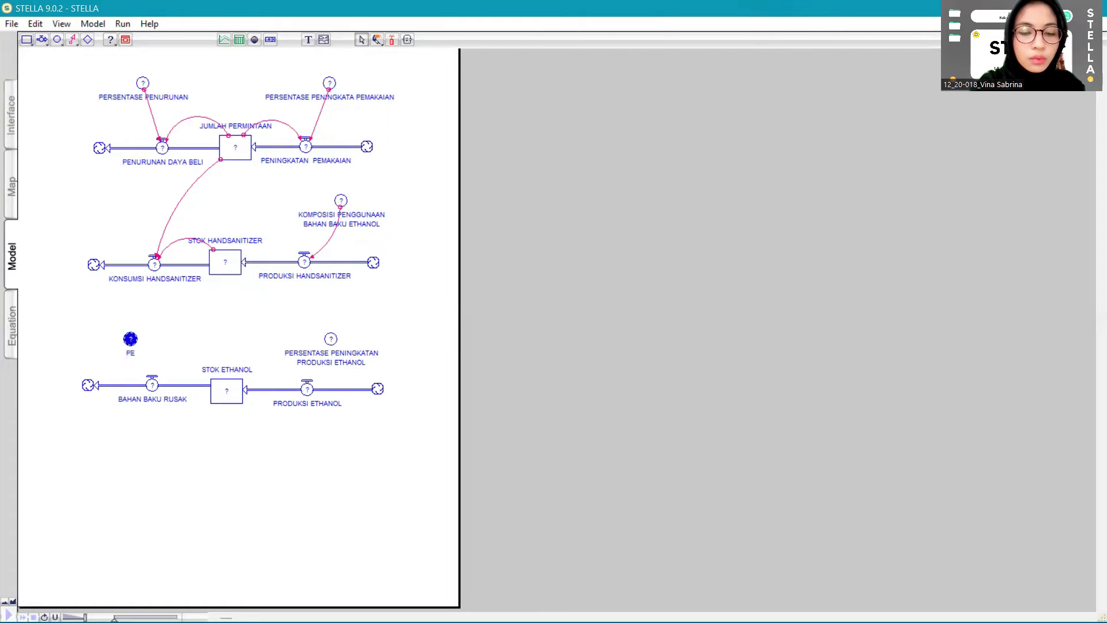
text(RSENTASE KERUSAKAN)
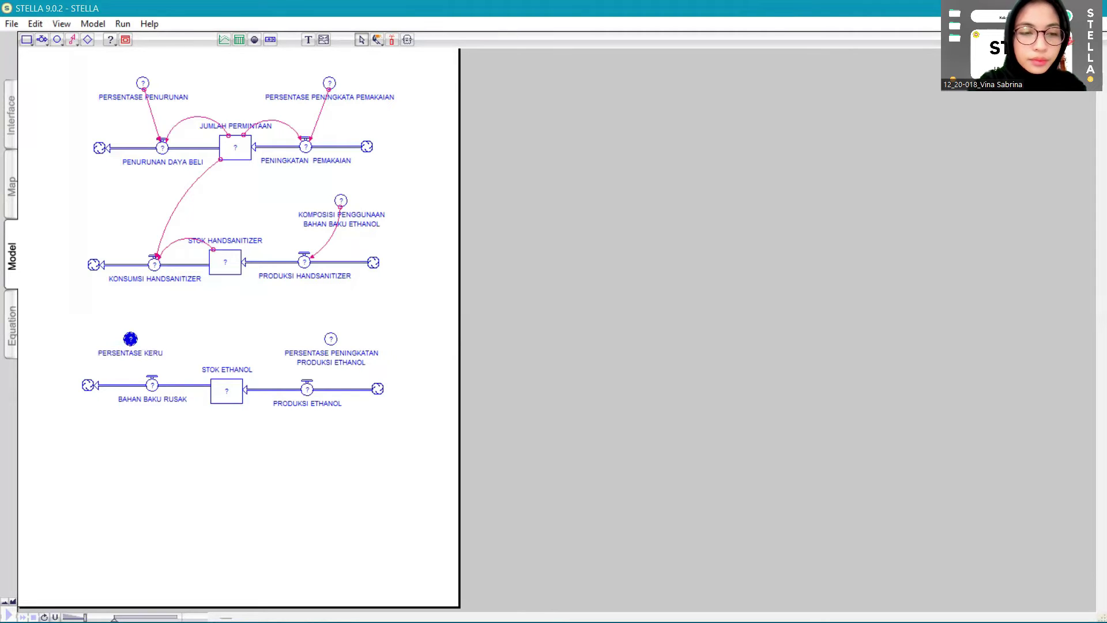
click(189, 323)
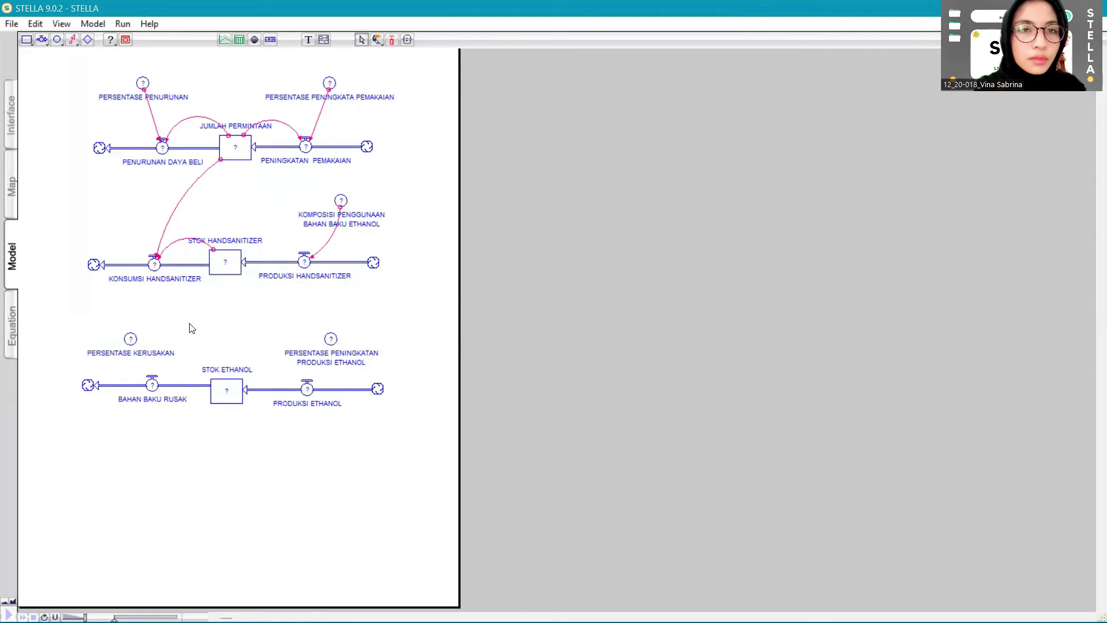
Move the PERSENTASE KERUSAKAN and PERSENTASE PENINGKATAN PRODUKSI ETHANOL converters slightly higher above their flows.
click(132, 339)
click(95, 321)
drag(132, 343, 131, 329)
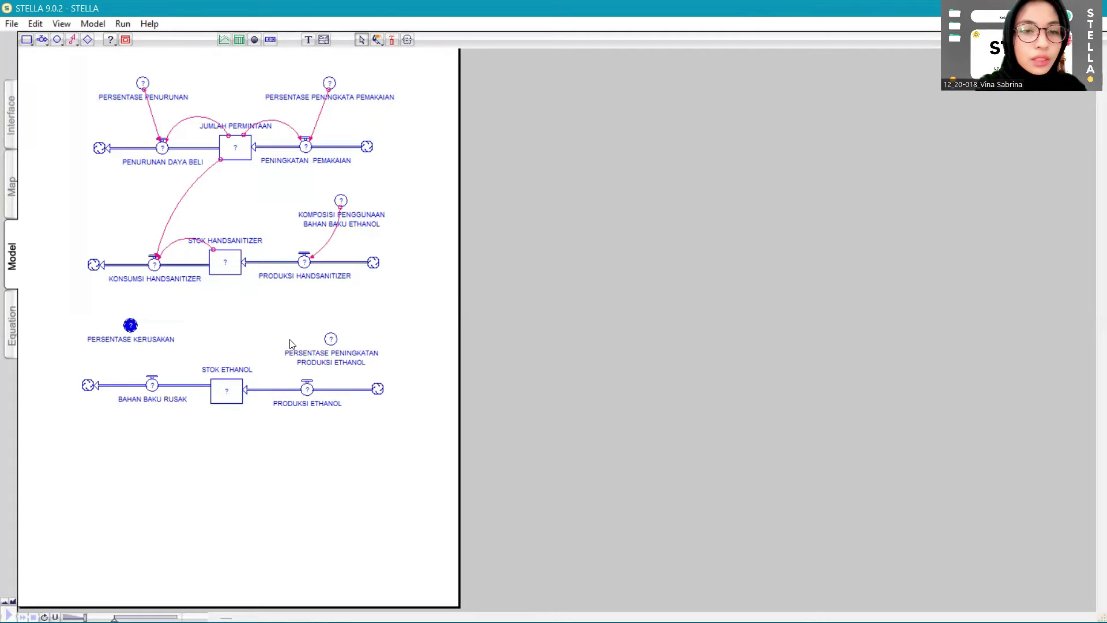
drag(327, 348, 329, 327)
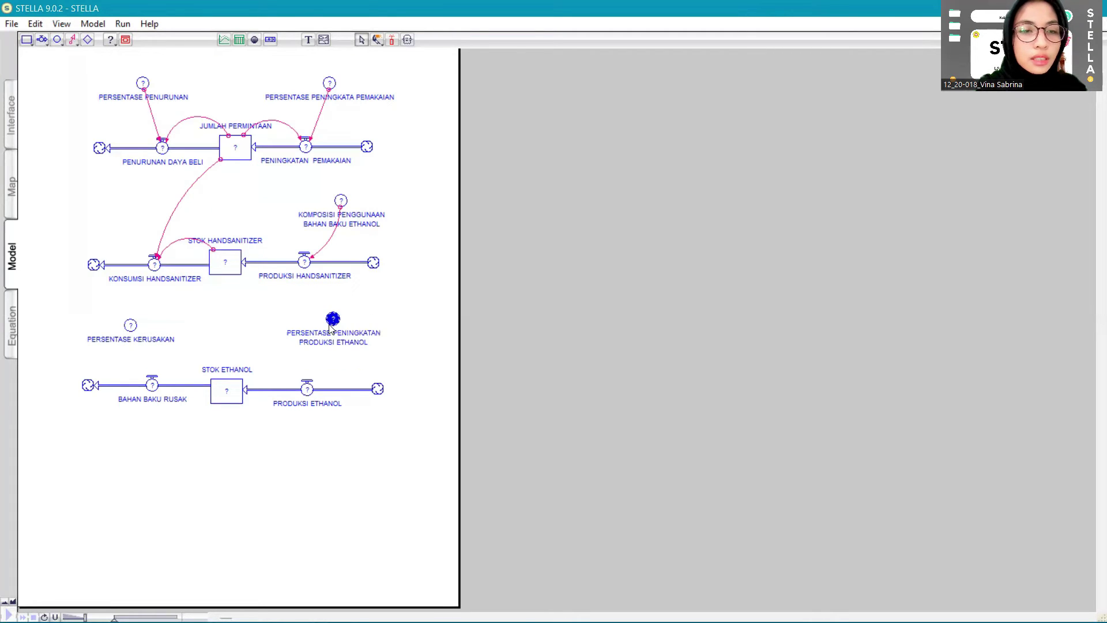
Connect PERSENTASE KERUSAKAN to BAHAN BAKU RUSAK and PERSENTASE PENINGKATAN PRODUKSI ETHANOL to PRODUKSI ETHANOL with action connectors.
click(73, 41)
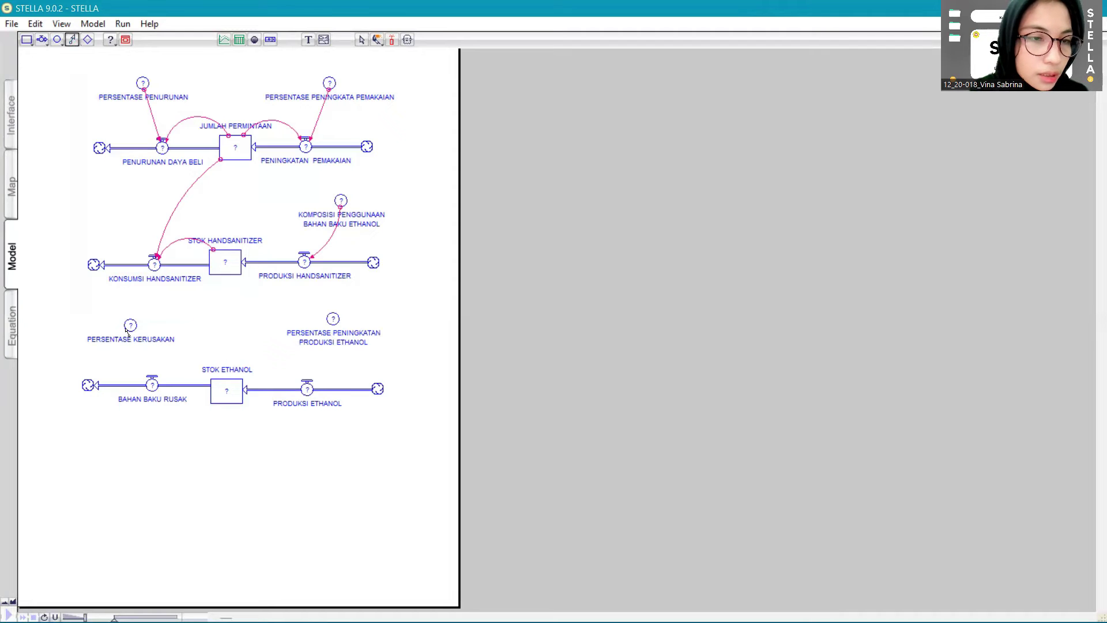
drag(128, 328, 152, 377)
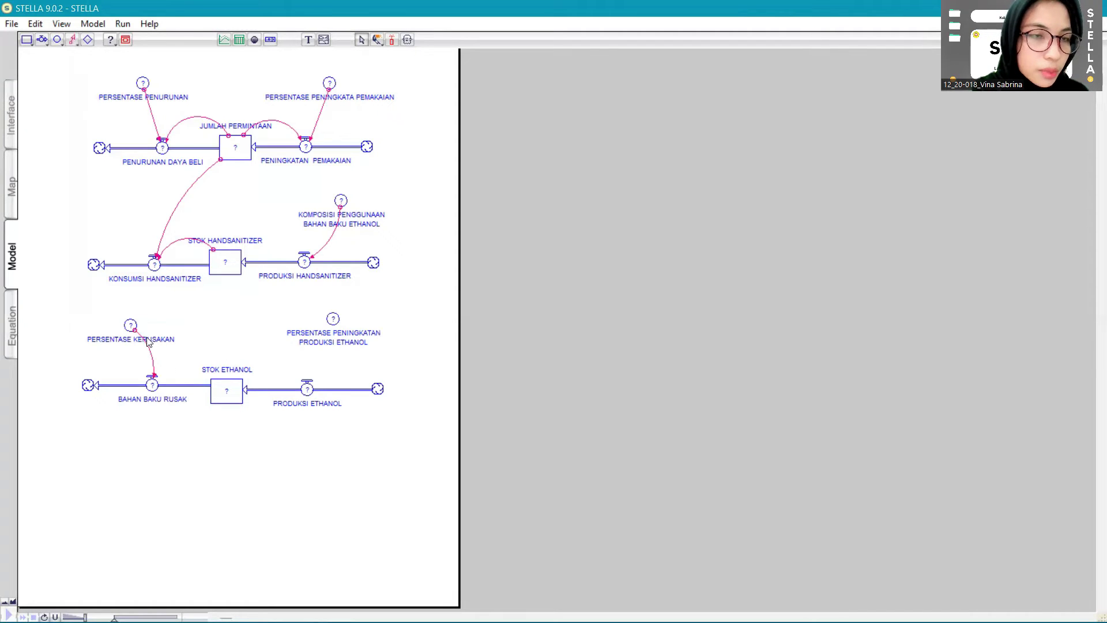
click(71, 41)
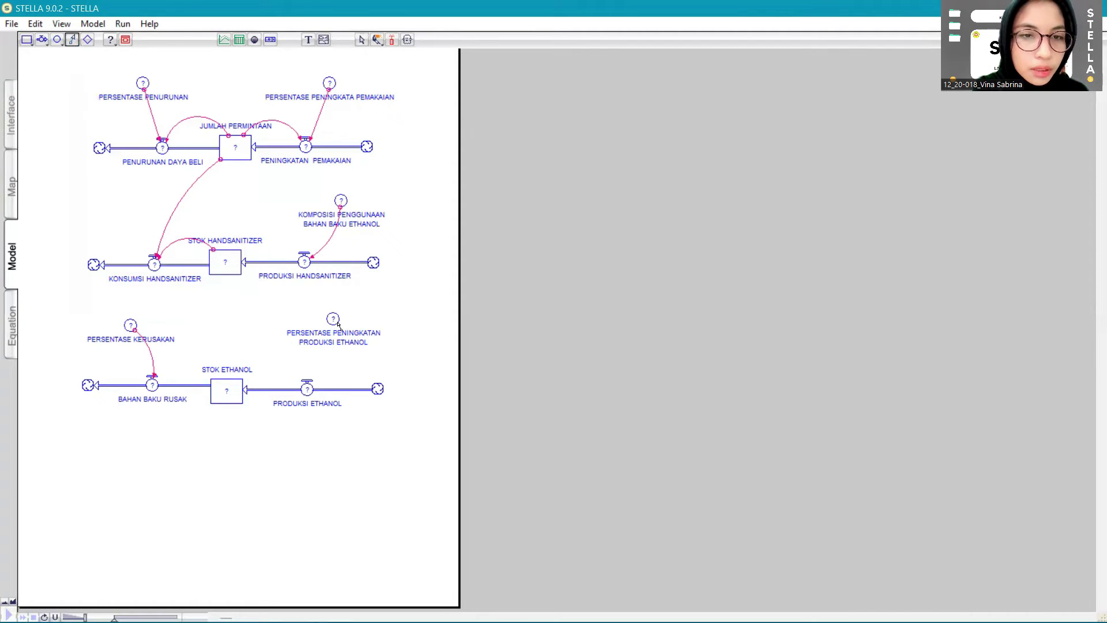
drag(335, 321, 310, 388)
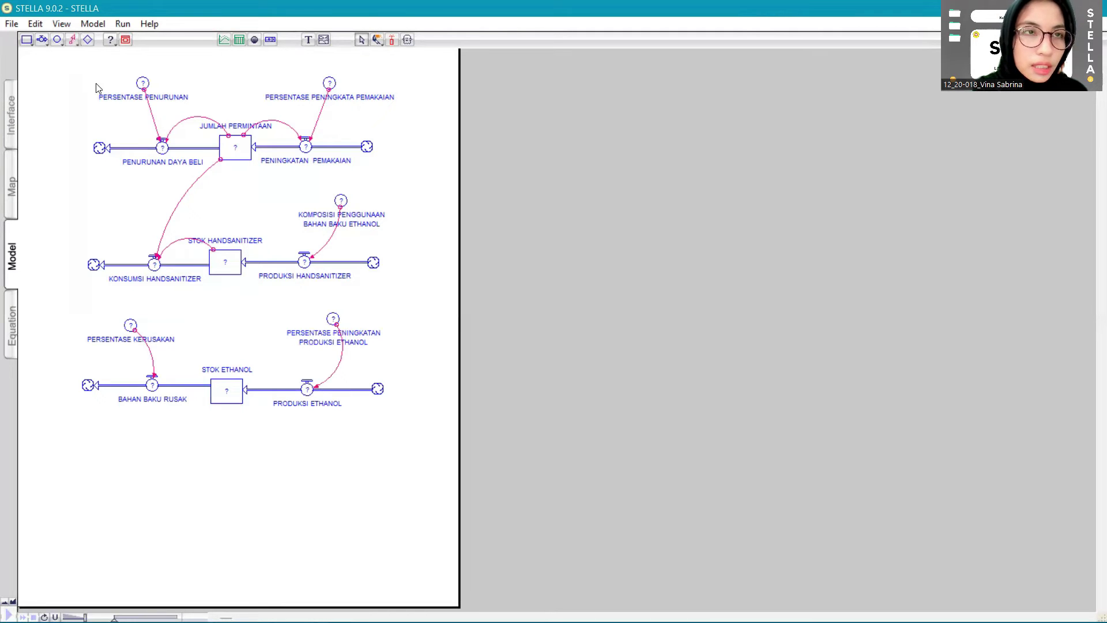
Connect the STOK ETHANOL stock to the PRODUKSI ETHANOL, BAHAN BAKU RUSAK and PRODUKSI HANDSANITIZER flows with action connectors.
click(70, 40)
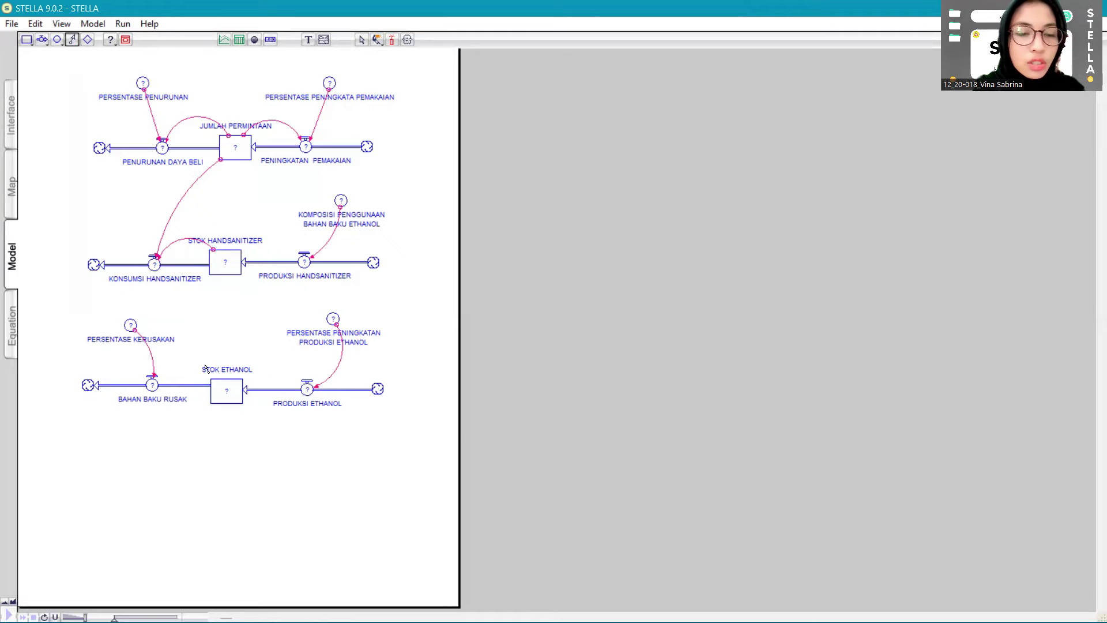
drag(230, 403, 306, 387)
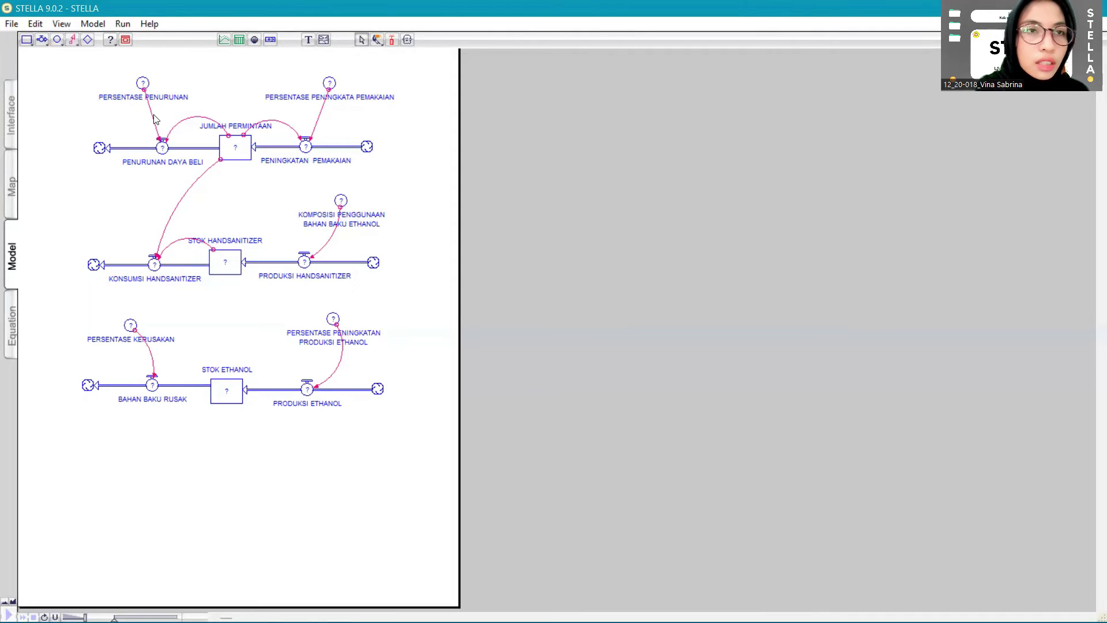
click(73, 39)
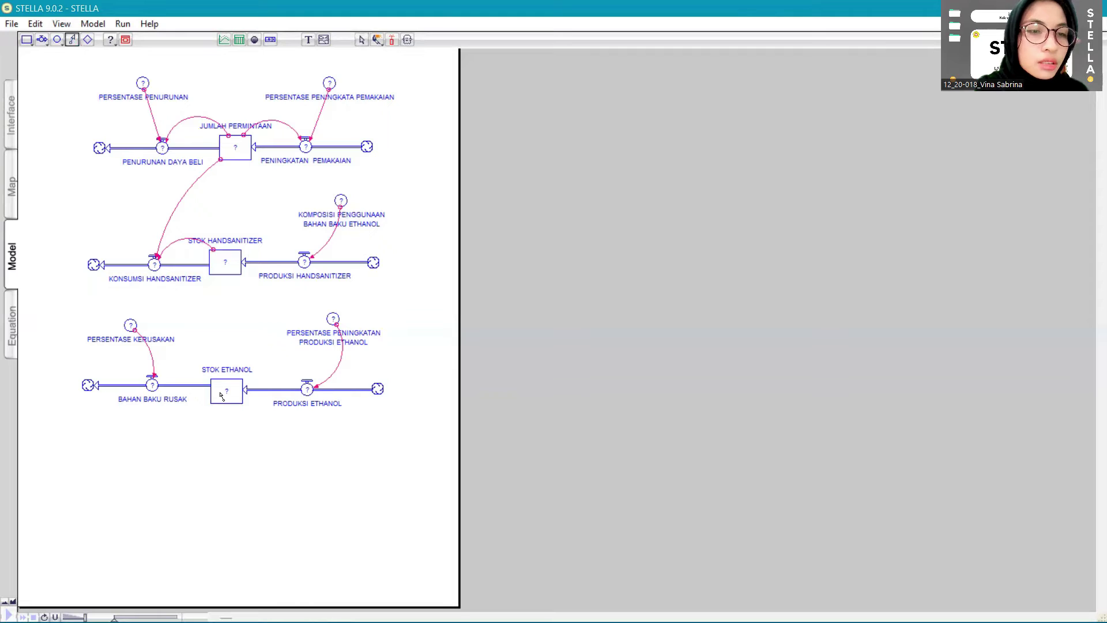
mouse_move(233, 402)
mouse_down()
mouse_move(277, 418)
mouse_move(307, 388)
mouse_up()
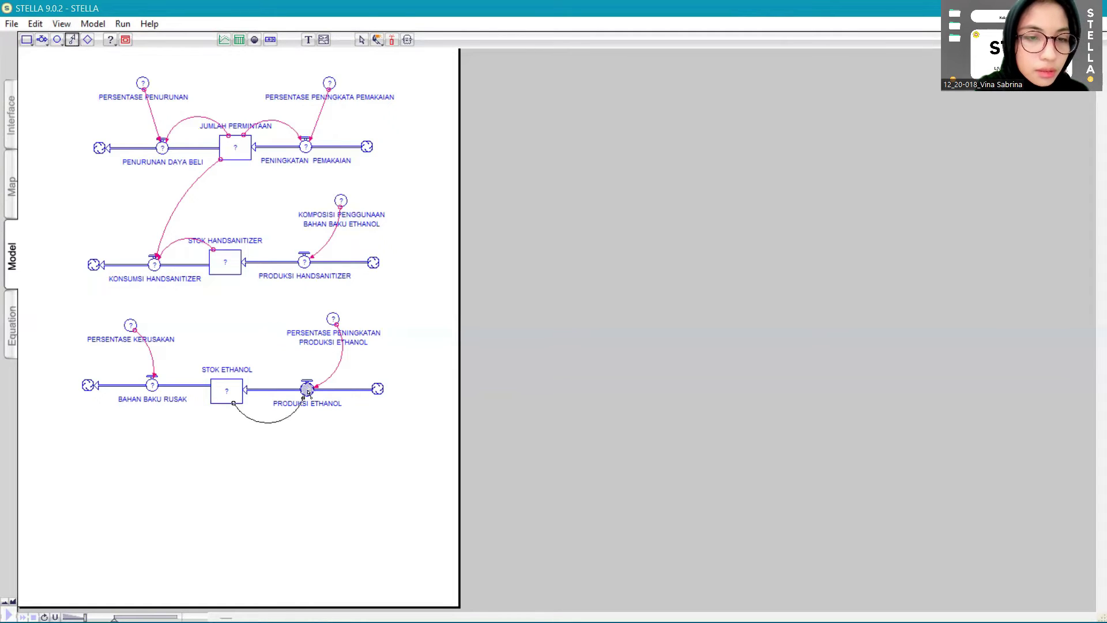
click(73, 39)
drag(215, 402, 149, 390)
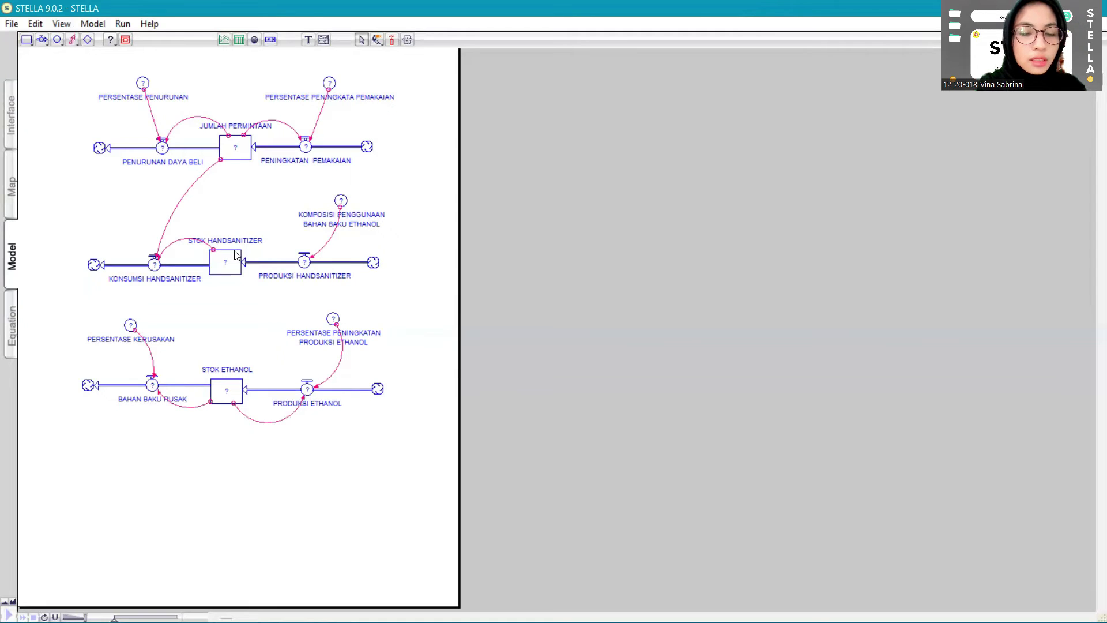
click(73, 40)
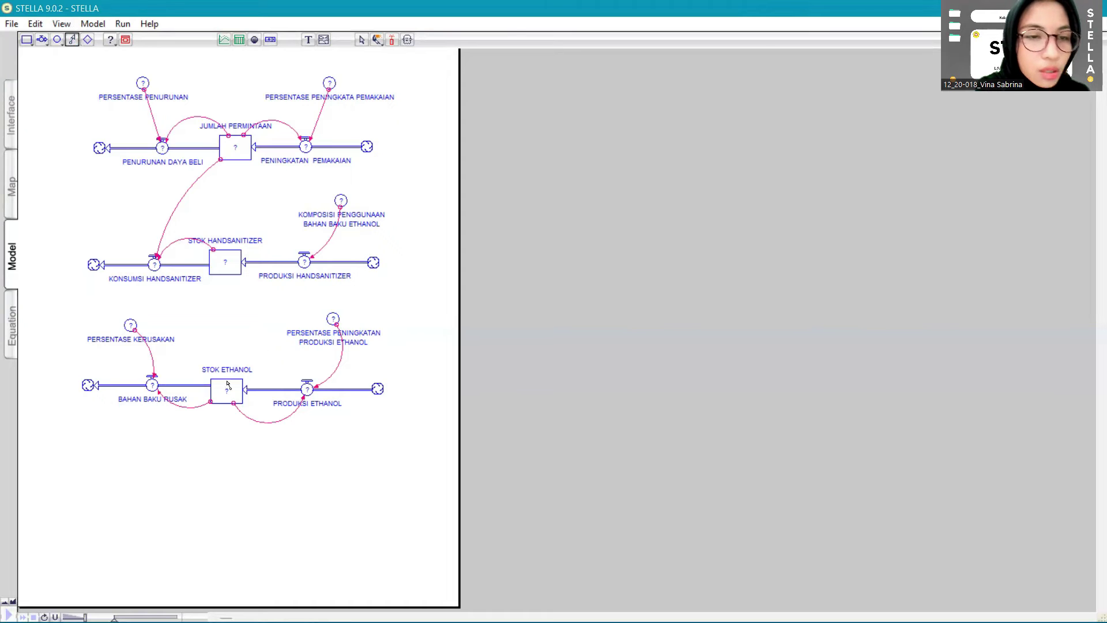
drag(227, 385, 303, 263)
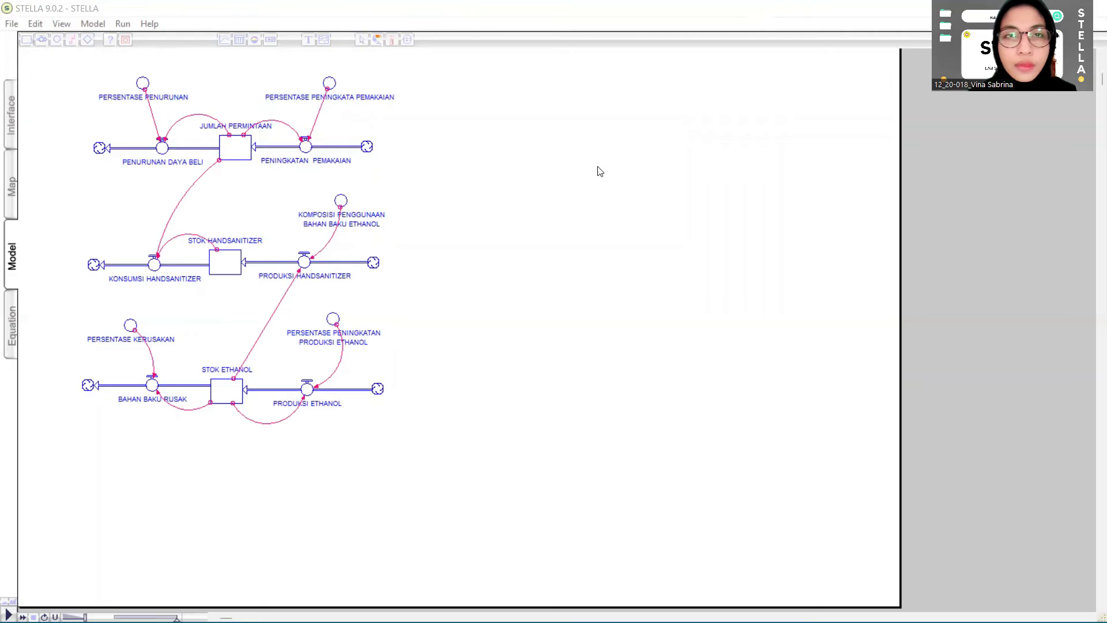
Place a Graph Pad in the empty area to the right of the model diagram and pin it to the page.
click(235, 20)
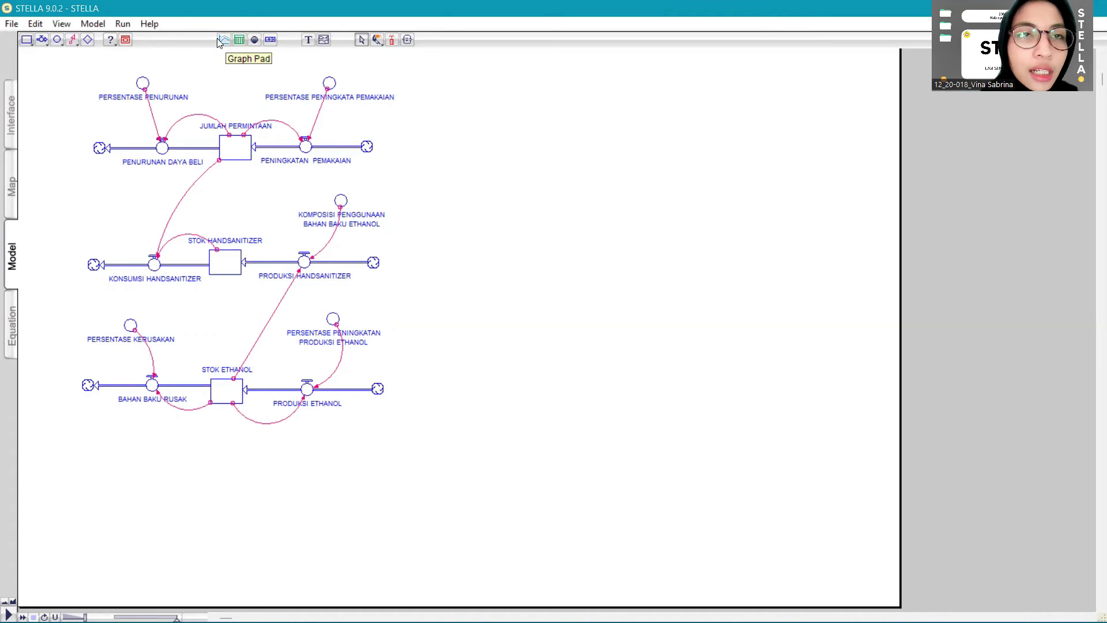
click(223, 41)
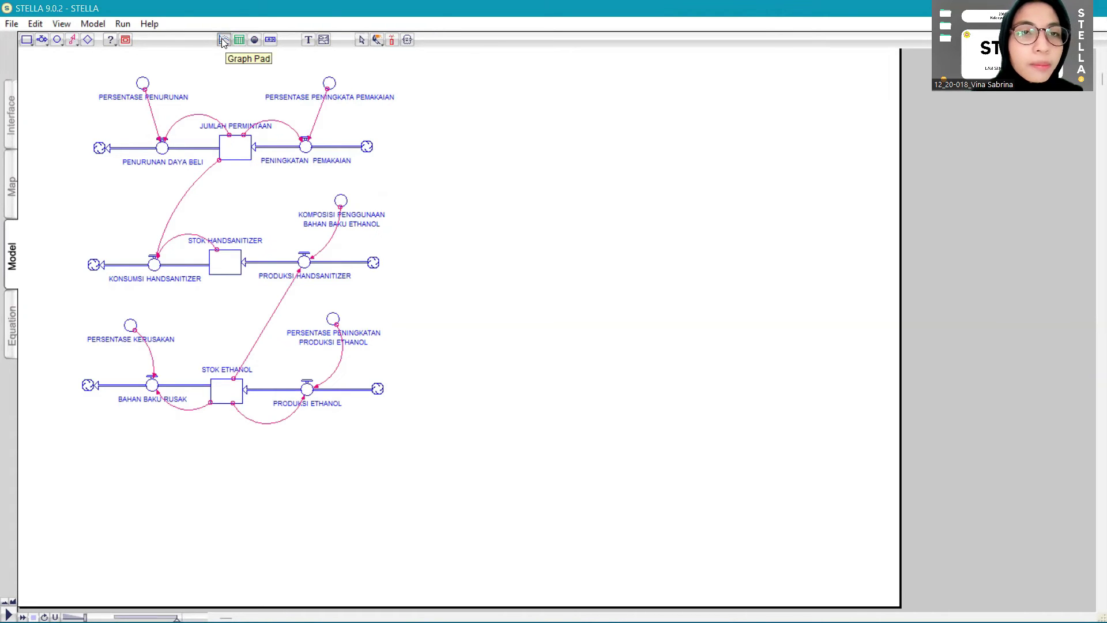
click(568, 173)
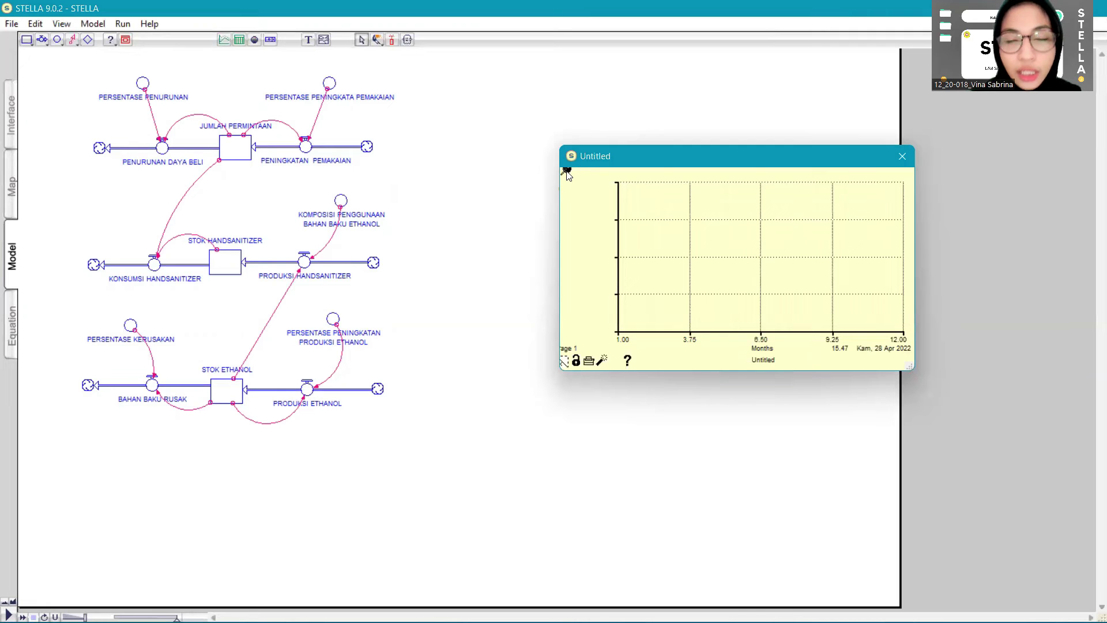
click(566, 172)
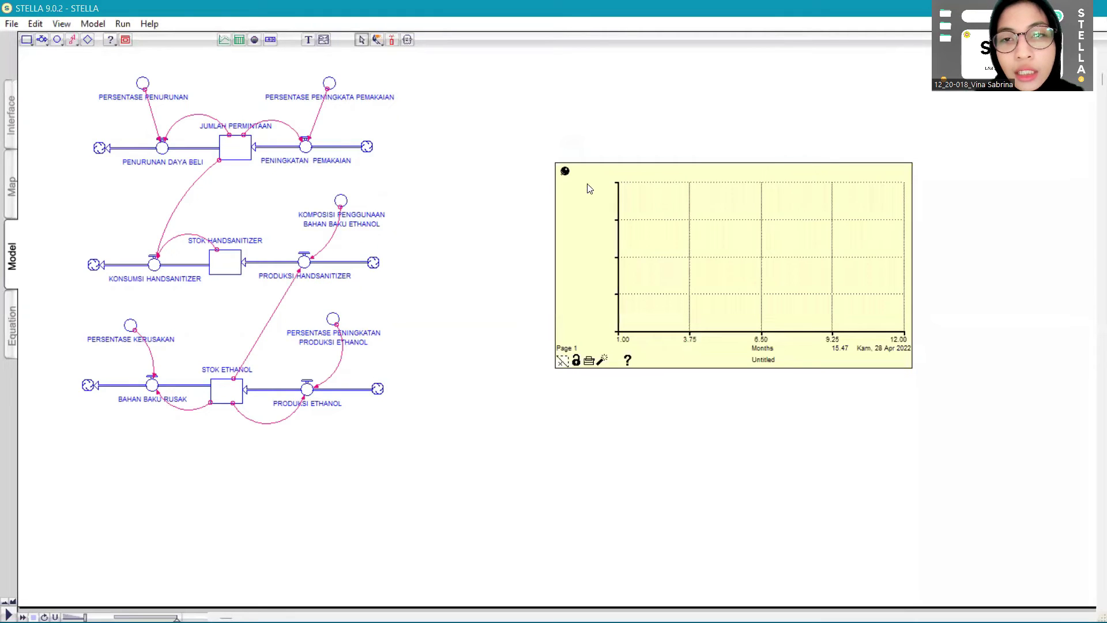
Define the graph as a time series of JUMLAH_PERMINTAAN, STOK_ETHANOL, STOK_HANDSANITIZER, PRODUKSI_HANDSANITIZER and KONSUMSI_HANDSANITIZER.
double_click(743, 262)
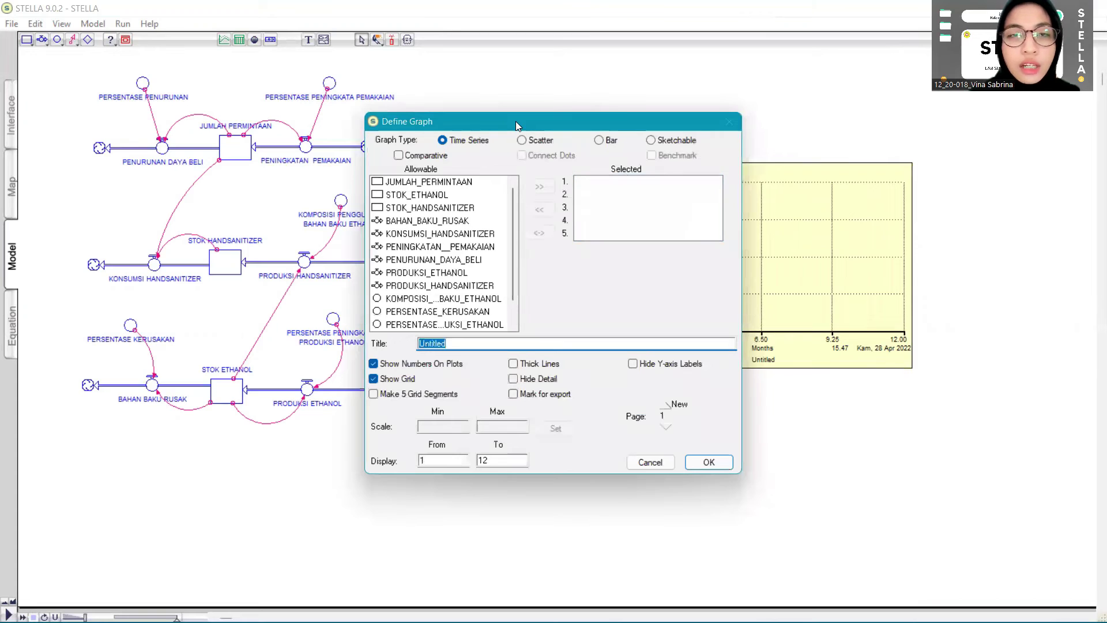
drag(515, 121, 644, 118)
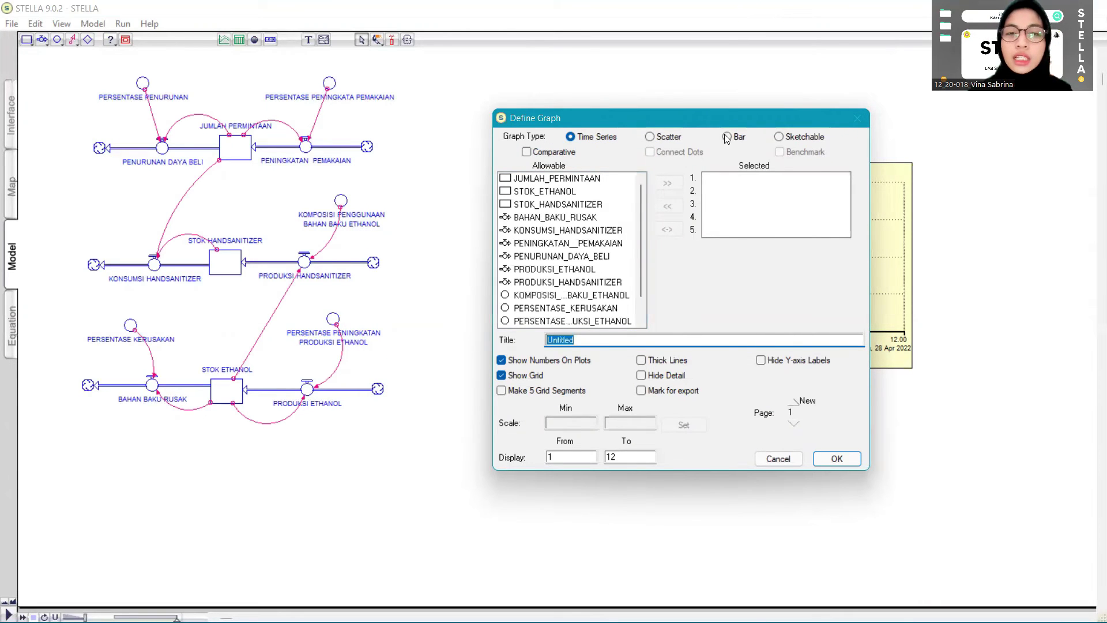
double_click(555, 179)
double_click(550, 194)
double_click(555, 206)
double_click(555, 282)
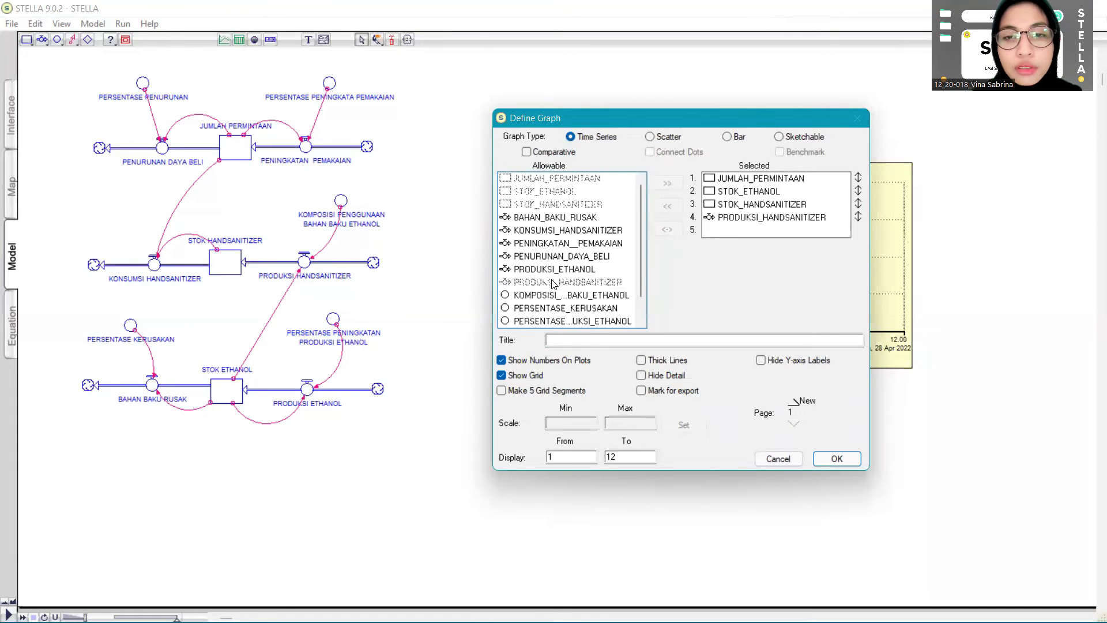
double_click(546, 232)
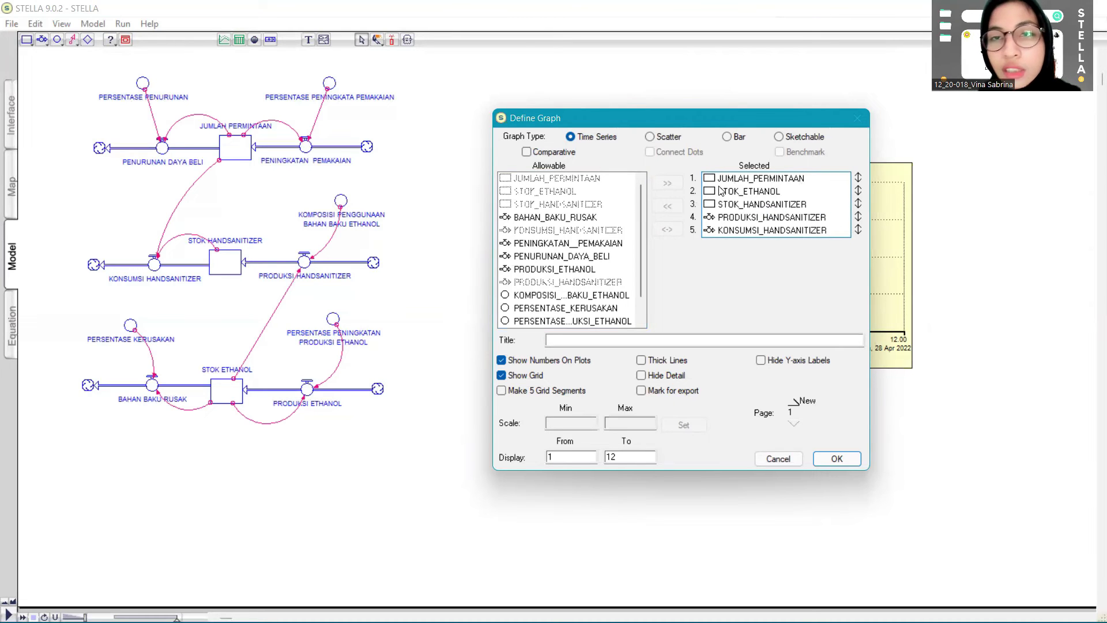
click(837, 458)
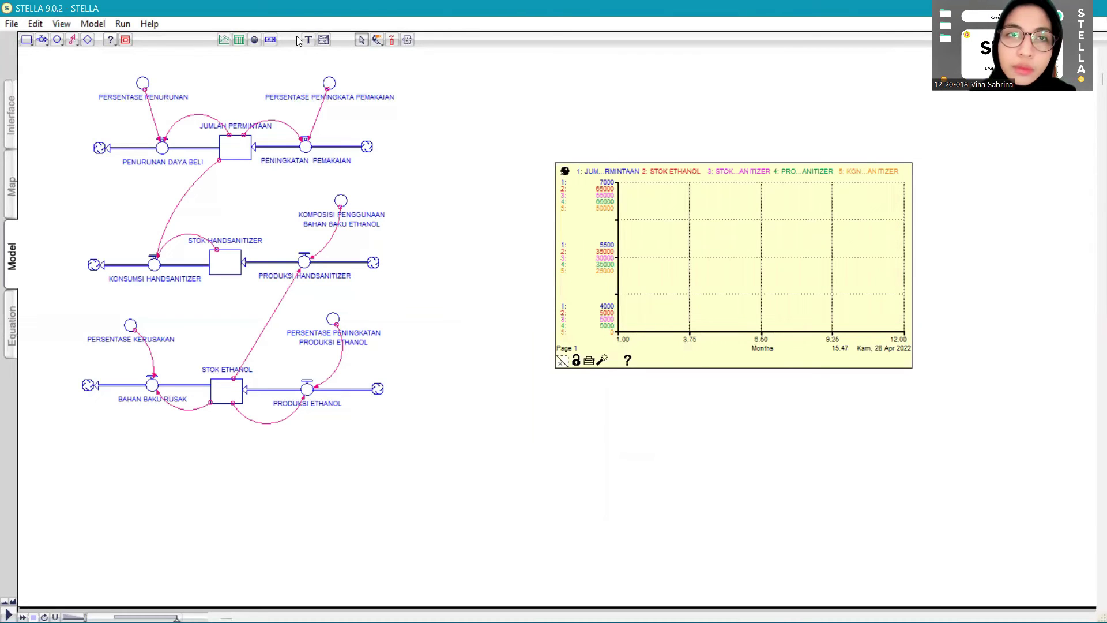
Review the simulation length and unit of time in the run specs and accept them.
click(121, 23)
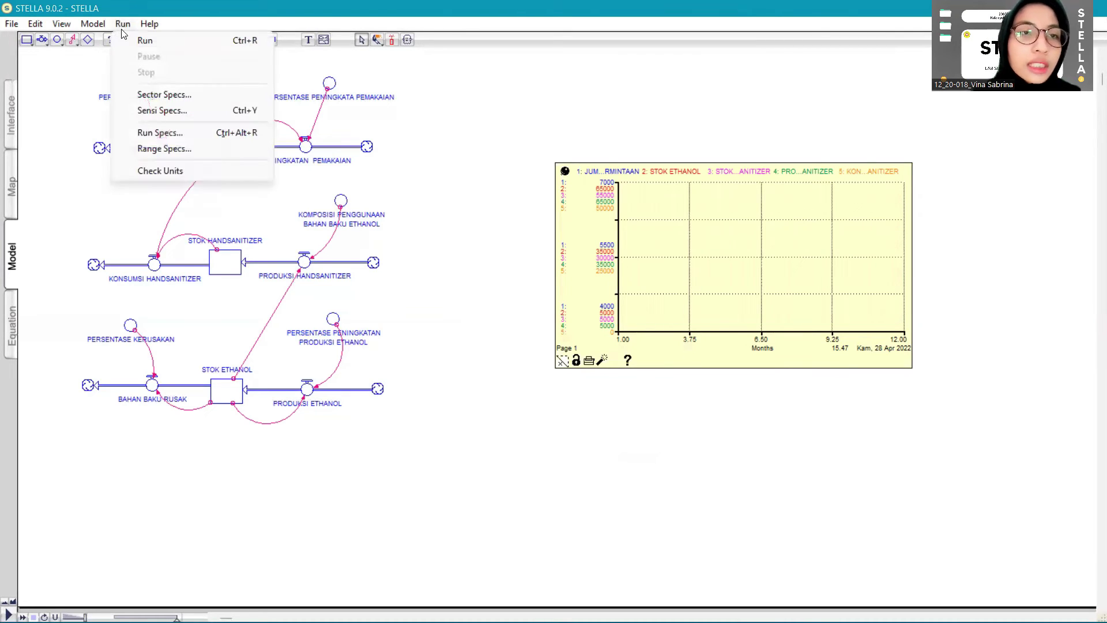
click(145, 133)
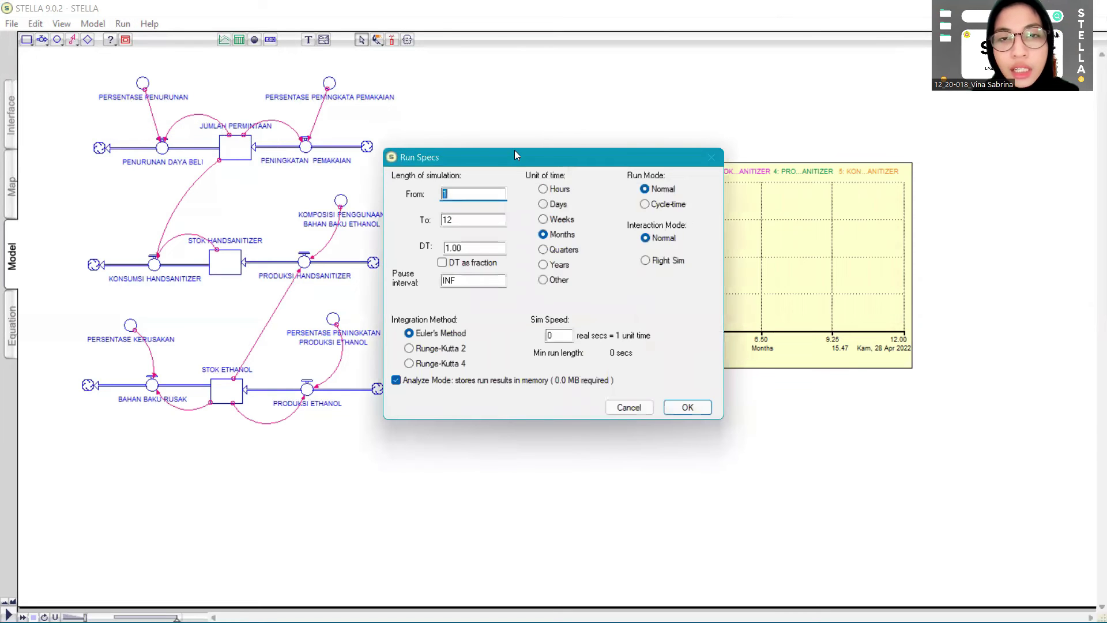
drag(514, 151, 623, 150)
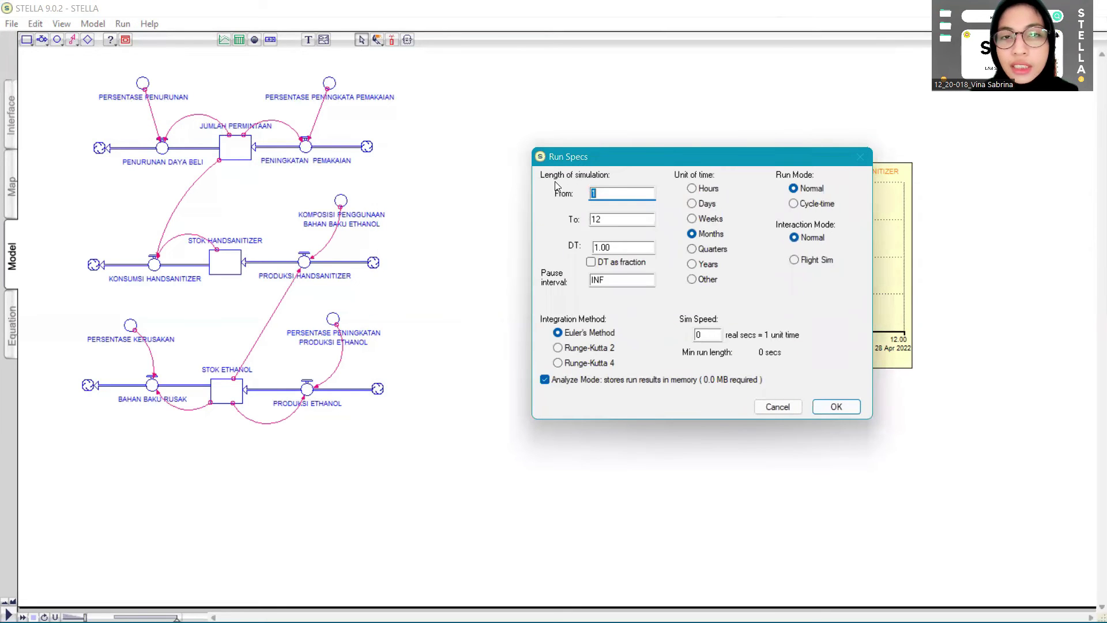
click(595, 195)
click(598, 217)
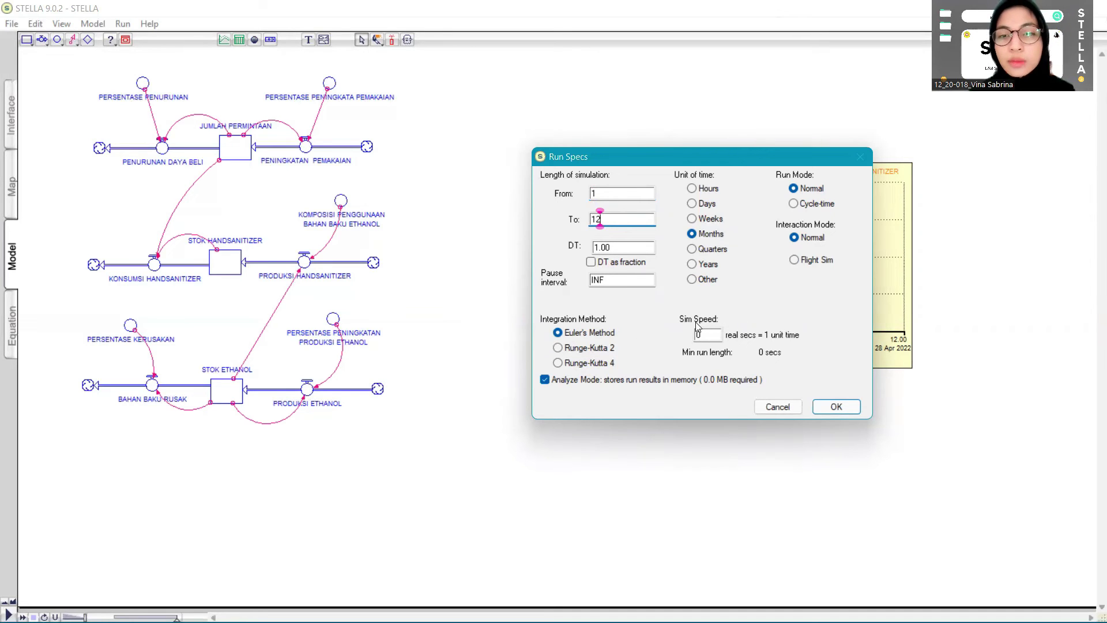
click(836, 406)
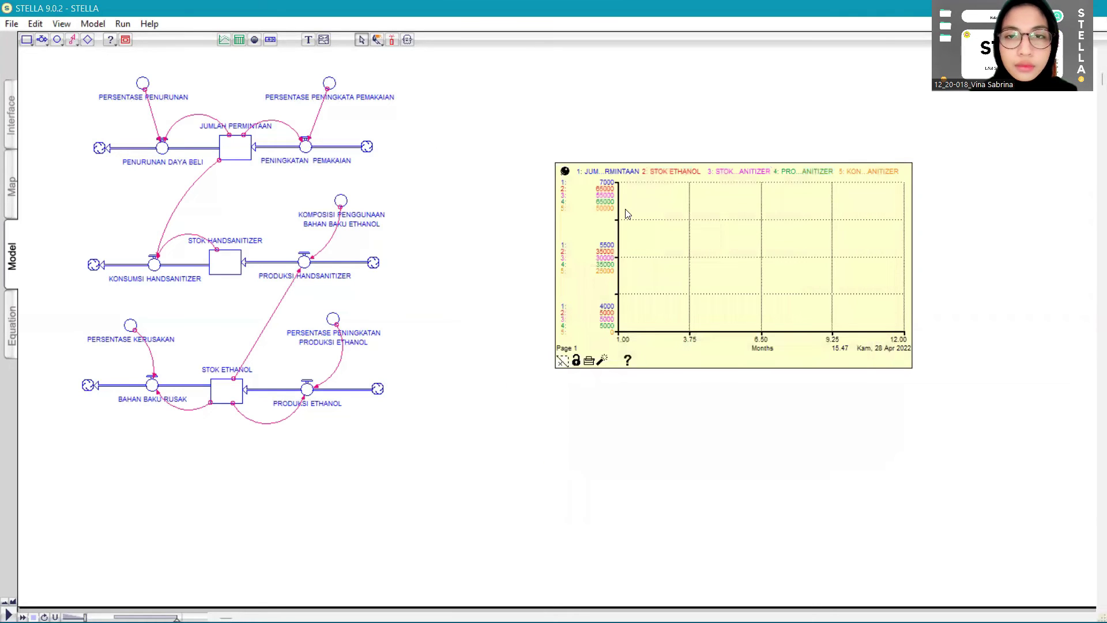
Run the simulation to plot the selected variables, and briefly highlight STOK ETHANOL in the graph legend.
click(123, 24)
click(141, 42)
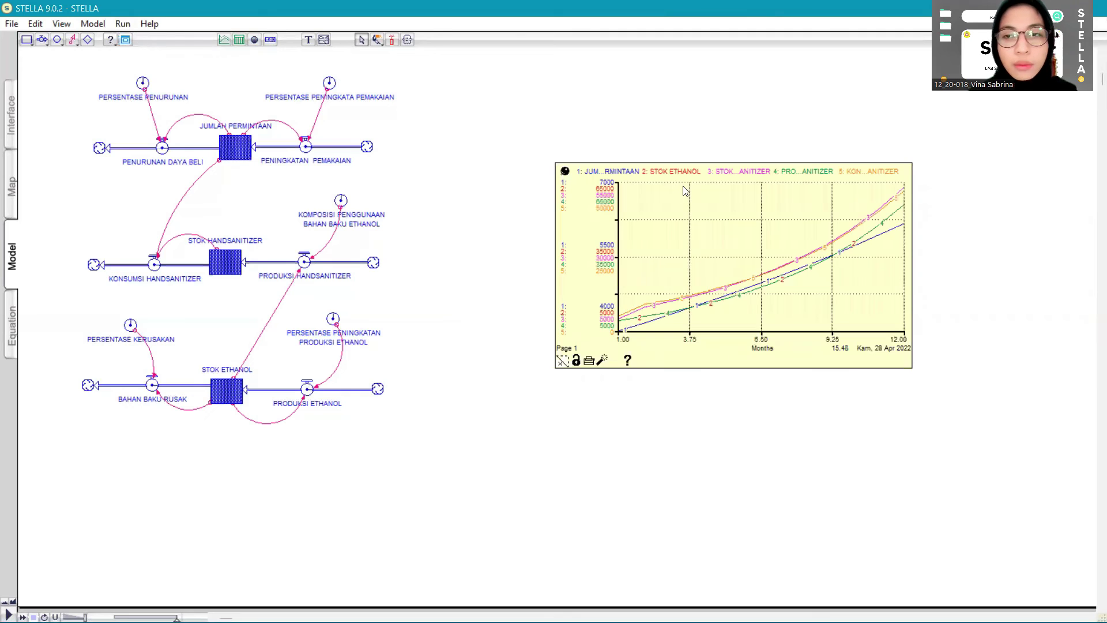
click(660, 171)
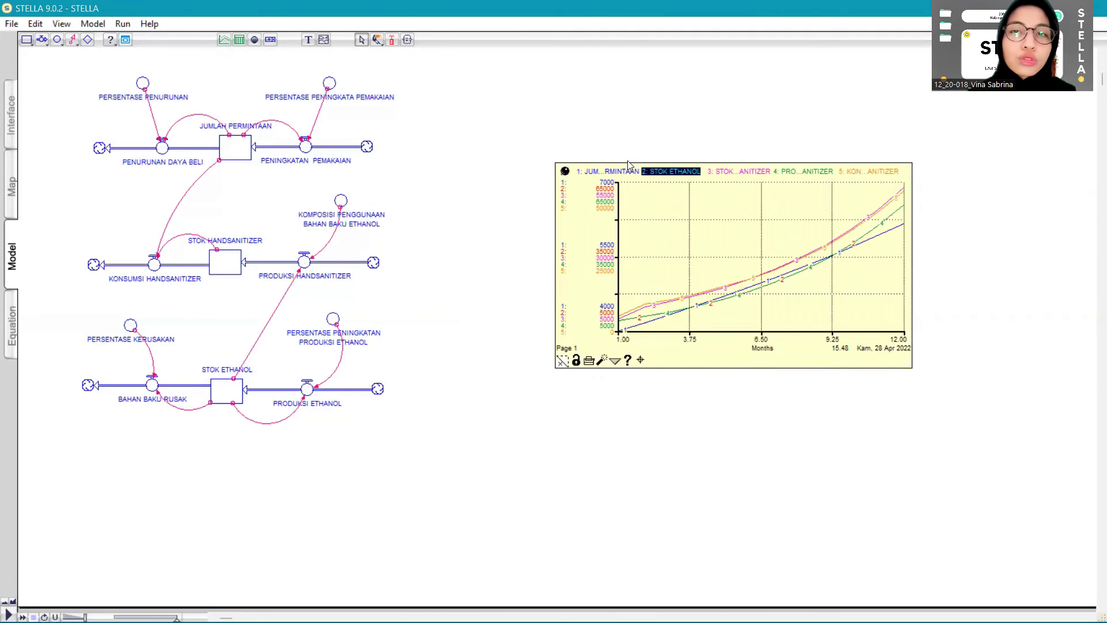
click(580, 131)
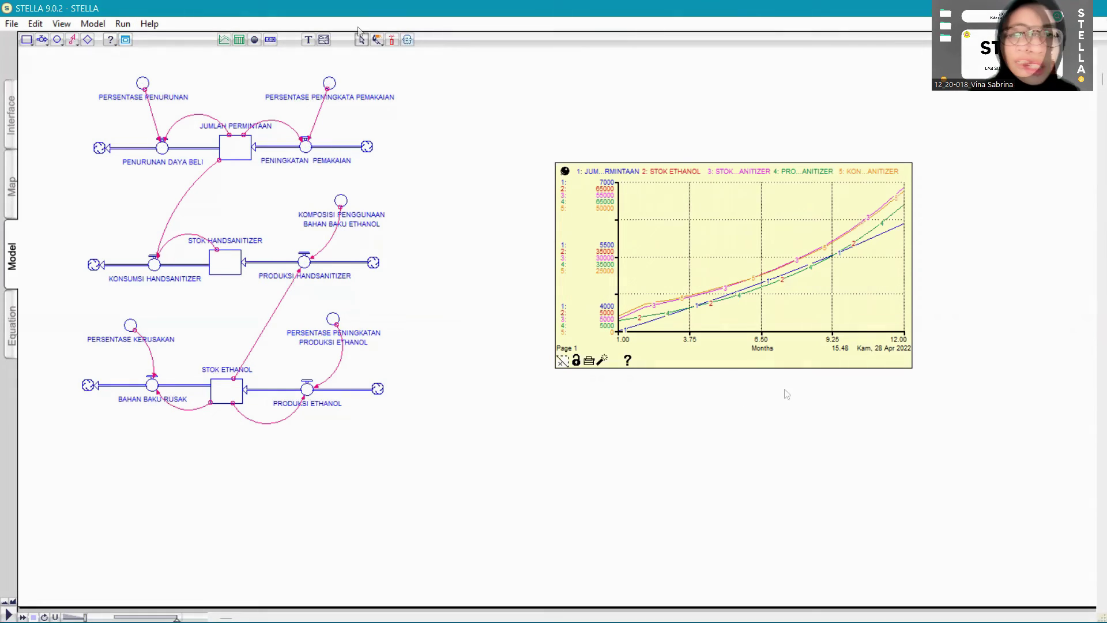
Place a Table Pad directly below the graph and pin it to the page.
click(238, 40)
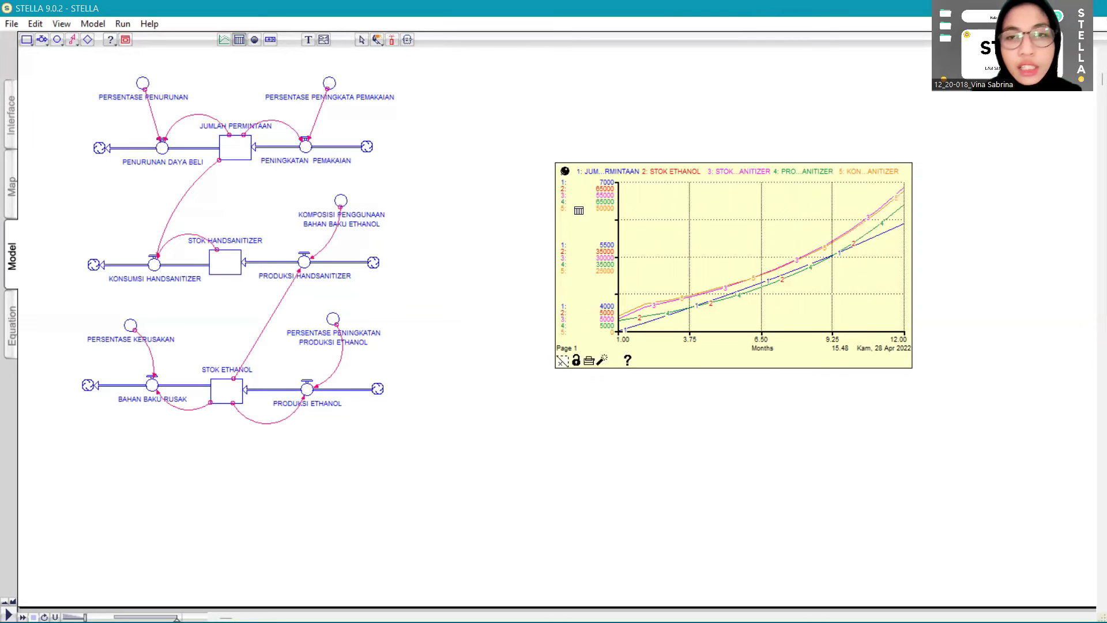
click(544, 423)
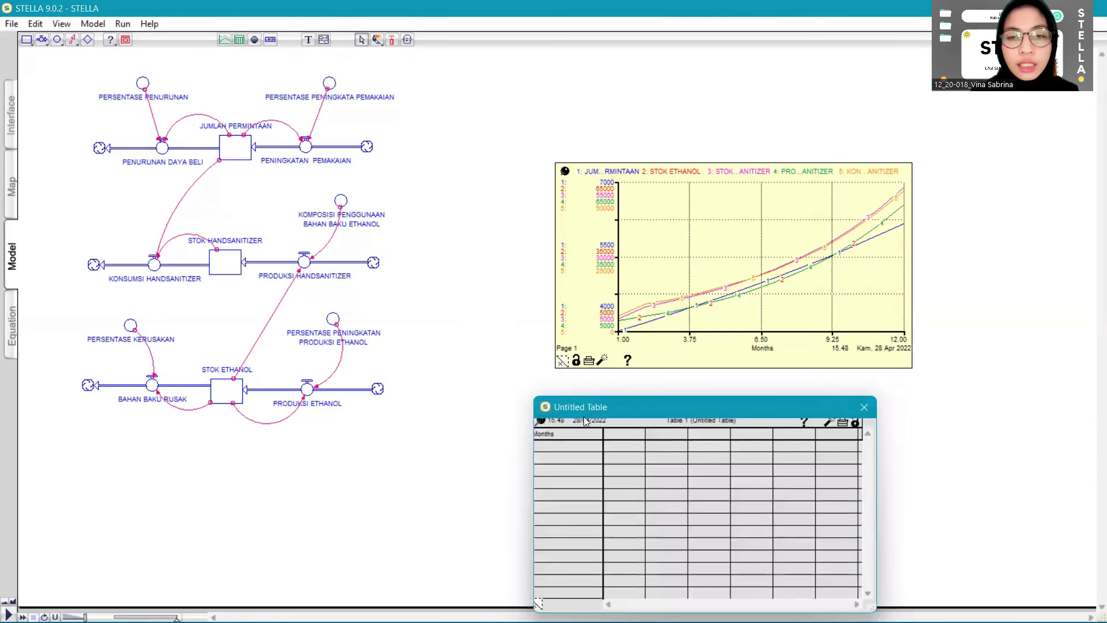
drag(589, 412, 586, 381)
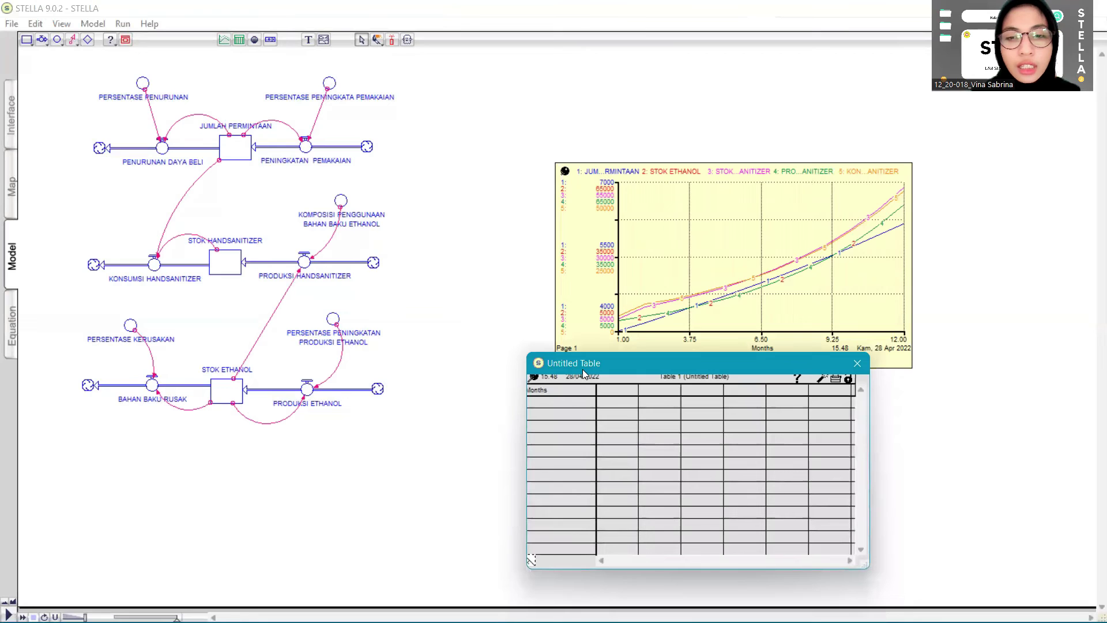
click(630, 440)
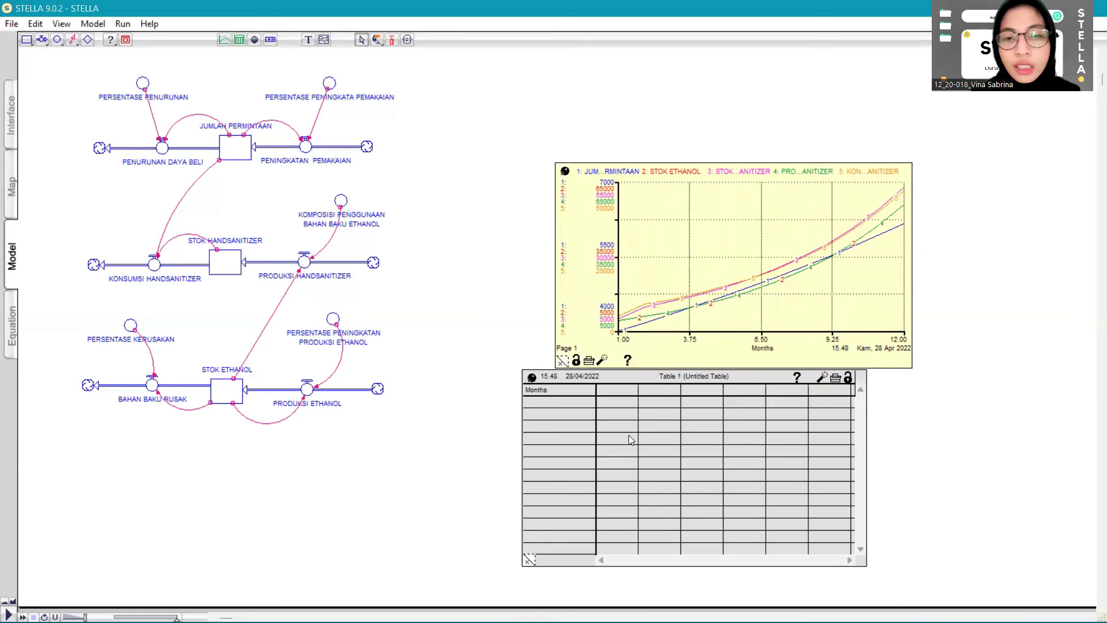
Define the table with JUMLAH_PERMINTAAN, STOK_ETHANOL, STOK_HANDSANITIZER, PRODUKSI_HANDSANITIZER and KONSUMSI_HANDSANITIZER as its columns.
double_click(628, 435)
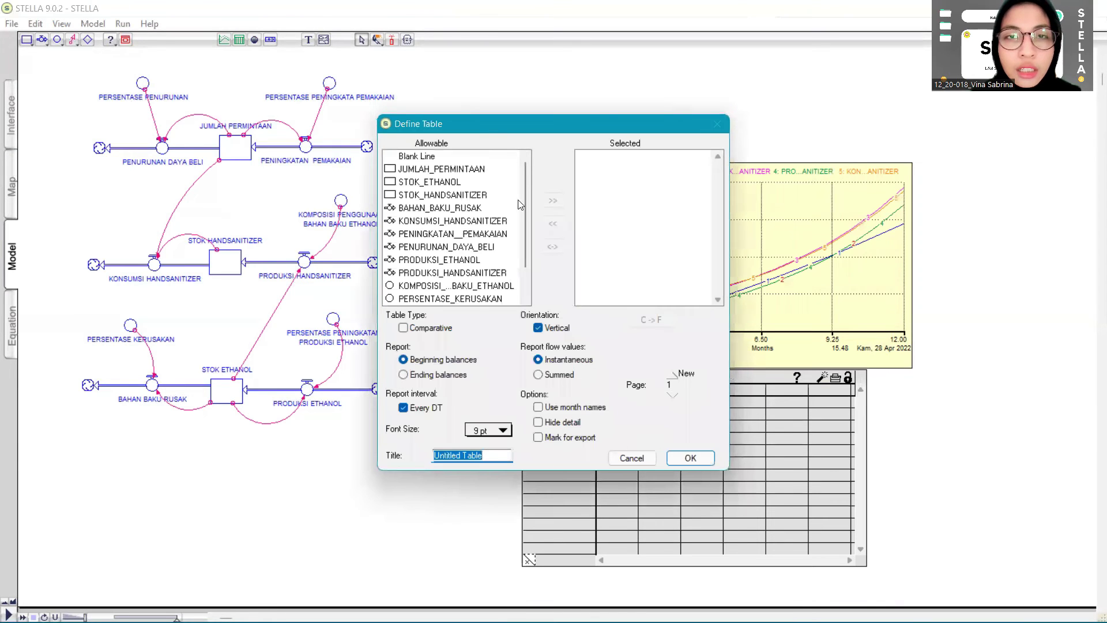
drag(474, 124, 637, 118)
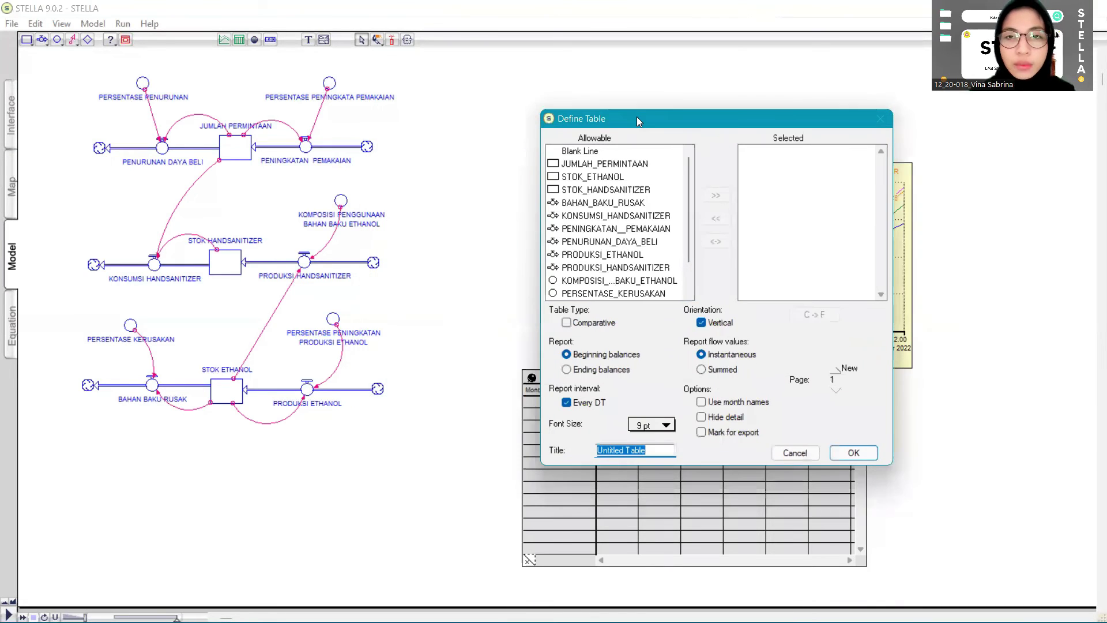
double_click(627, 163)
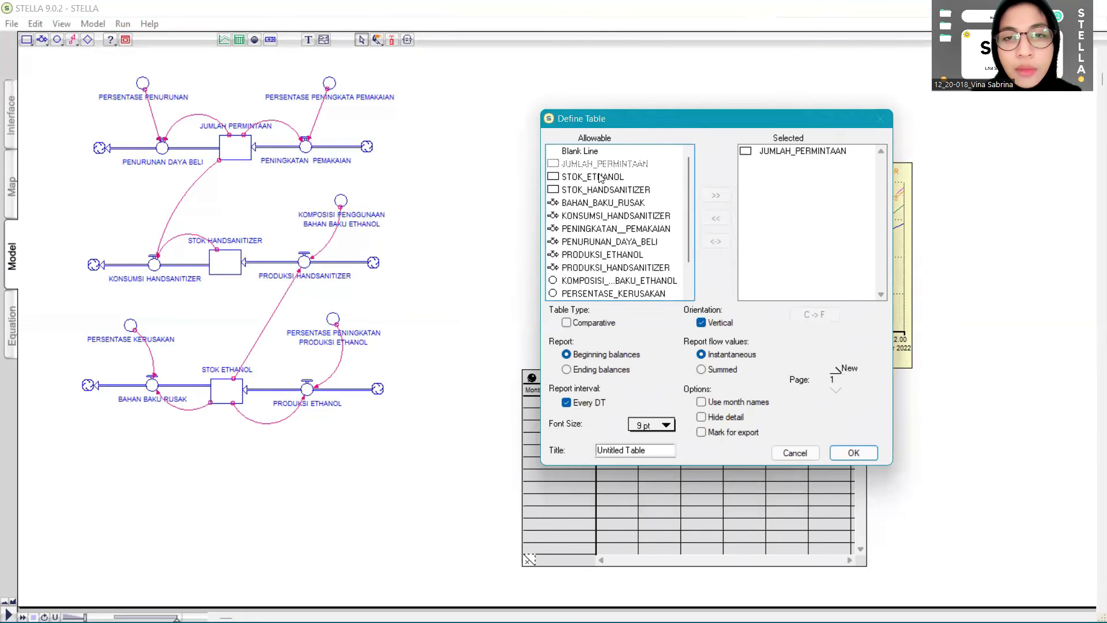
double_click(599, 176)
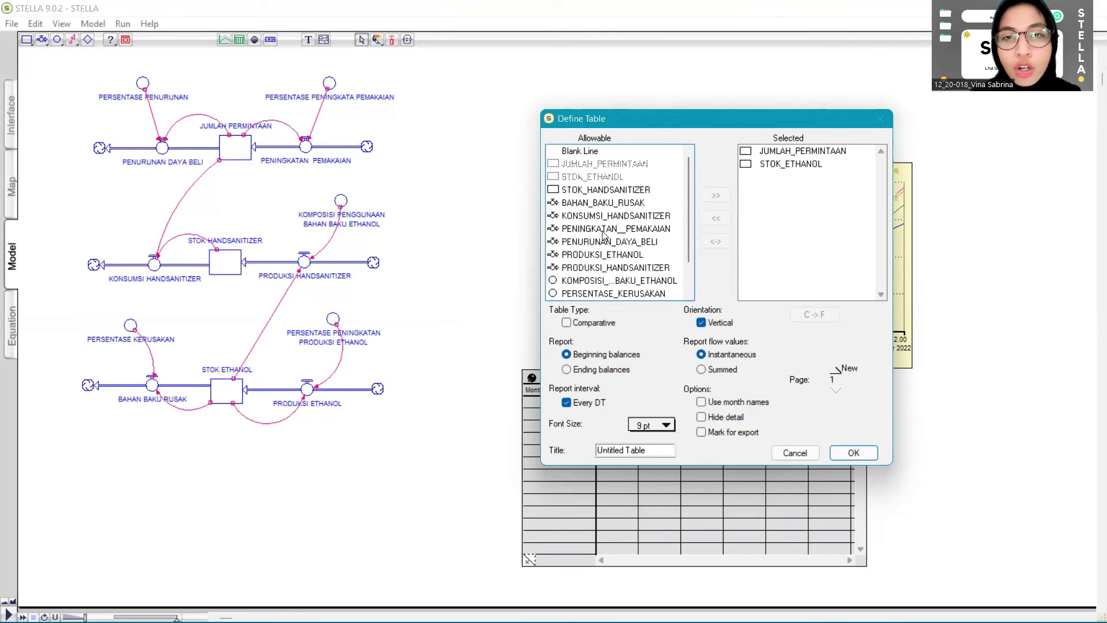
double_click(573, 190)
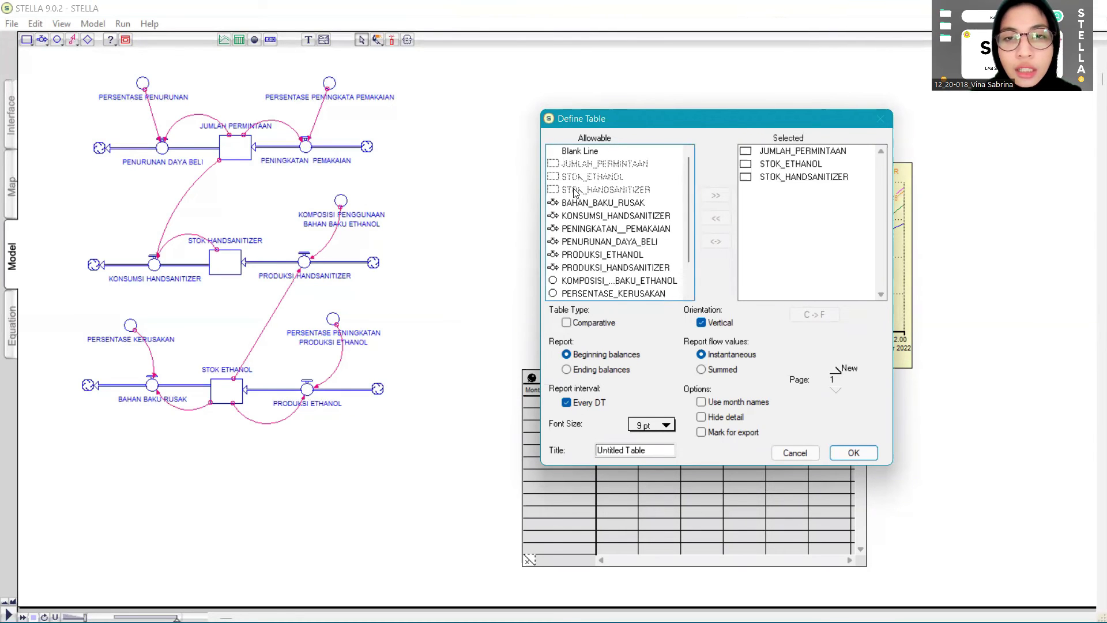
double_click(600, 267)
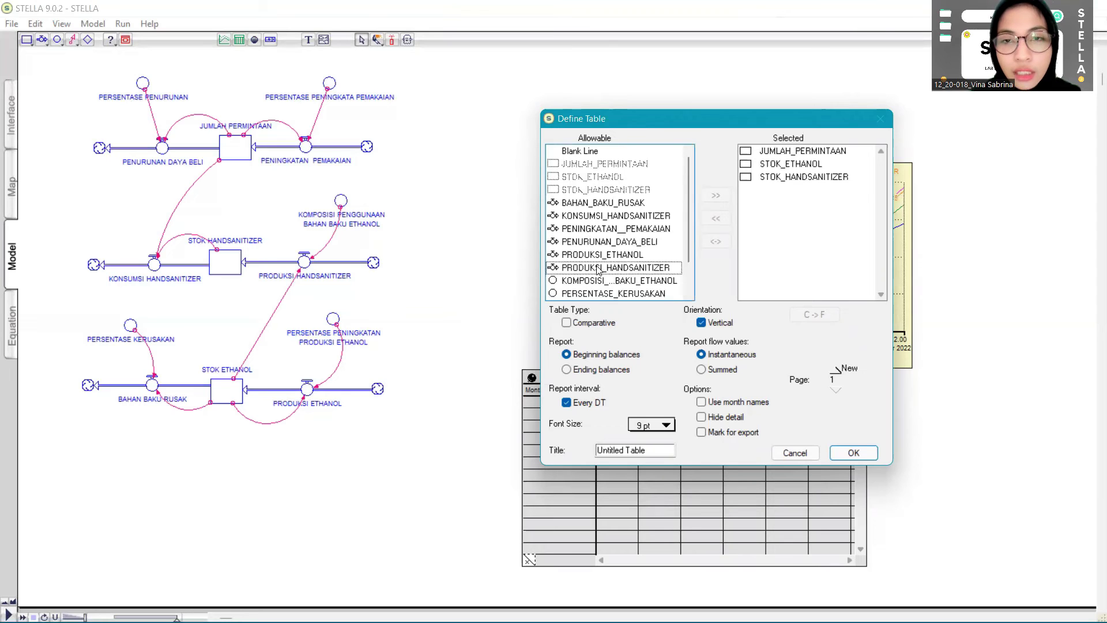
double_click(577, 216)
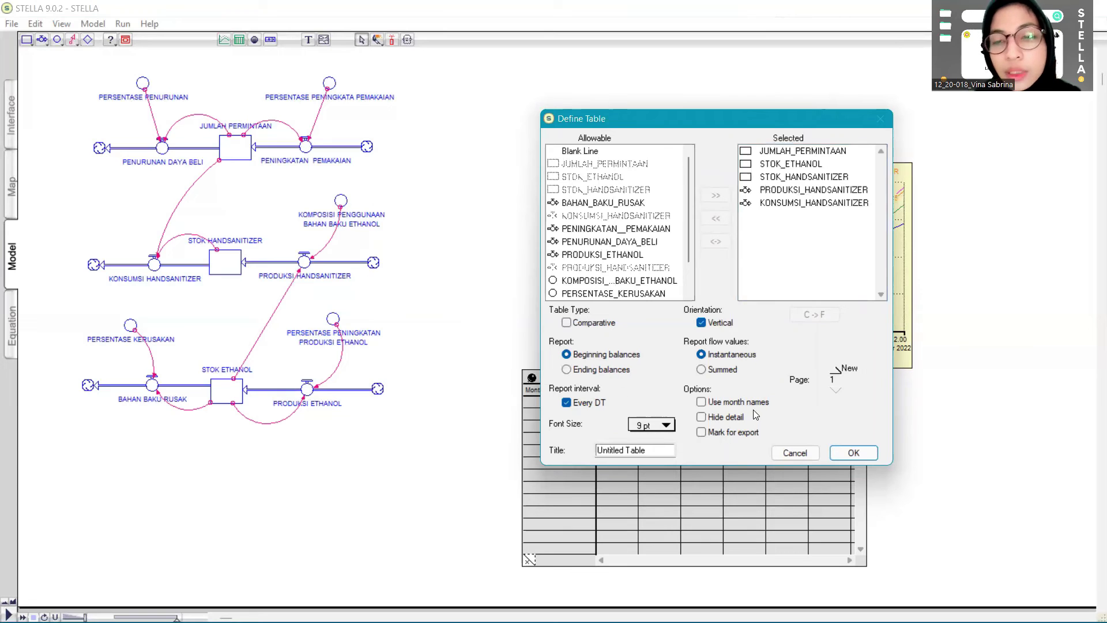
click(851, 453)
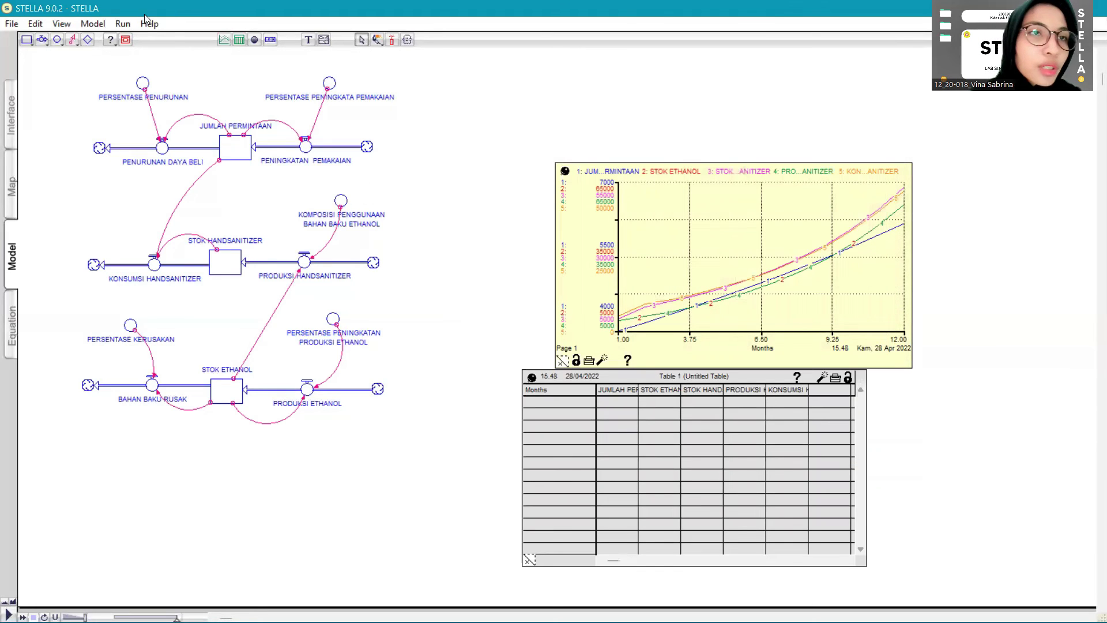
Recheck and accept the run specs, and rerun the simulation to fill the table.
click(122, 25)
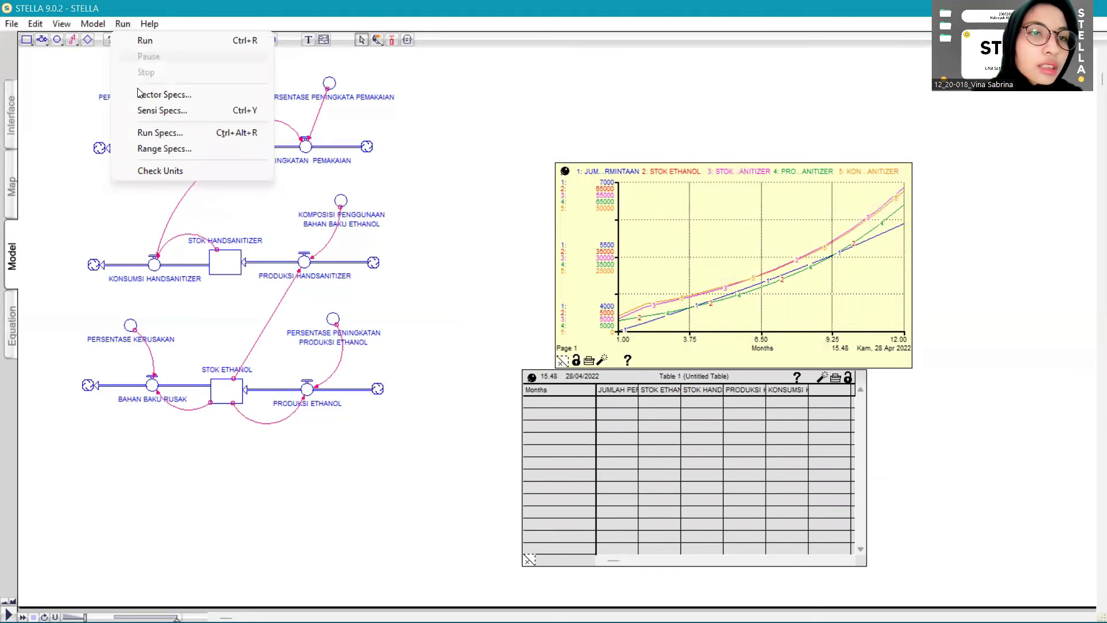
click(142, 134)
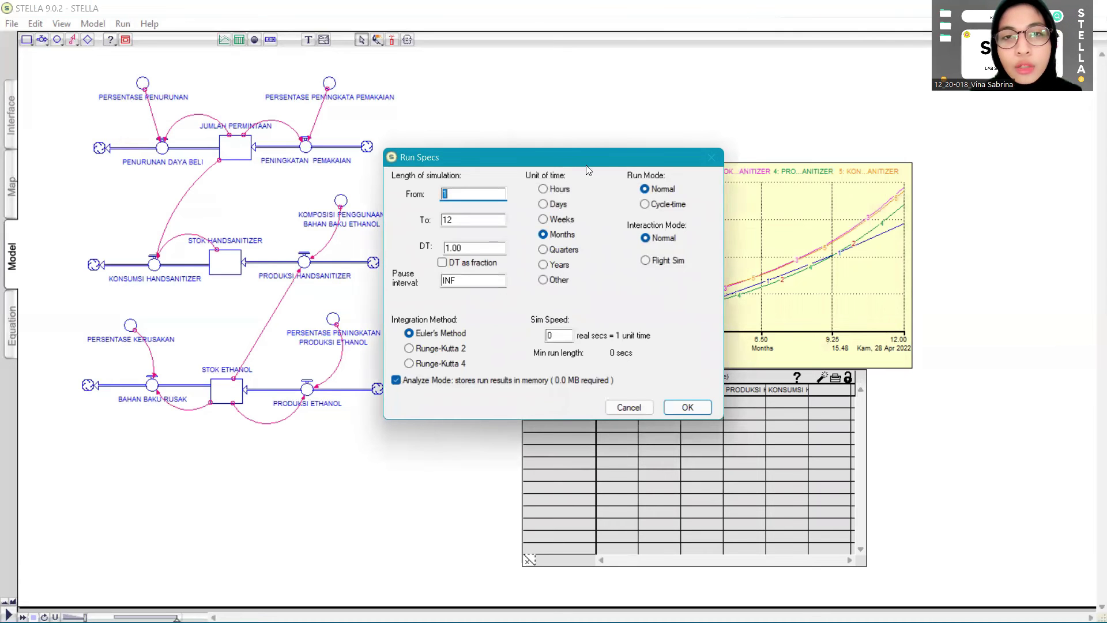
drag(572, 161, 708, 142)
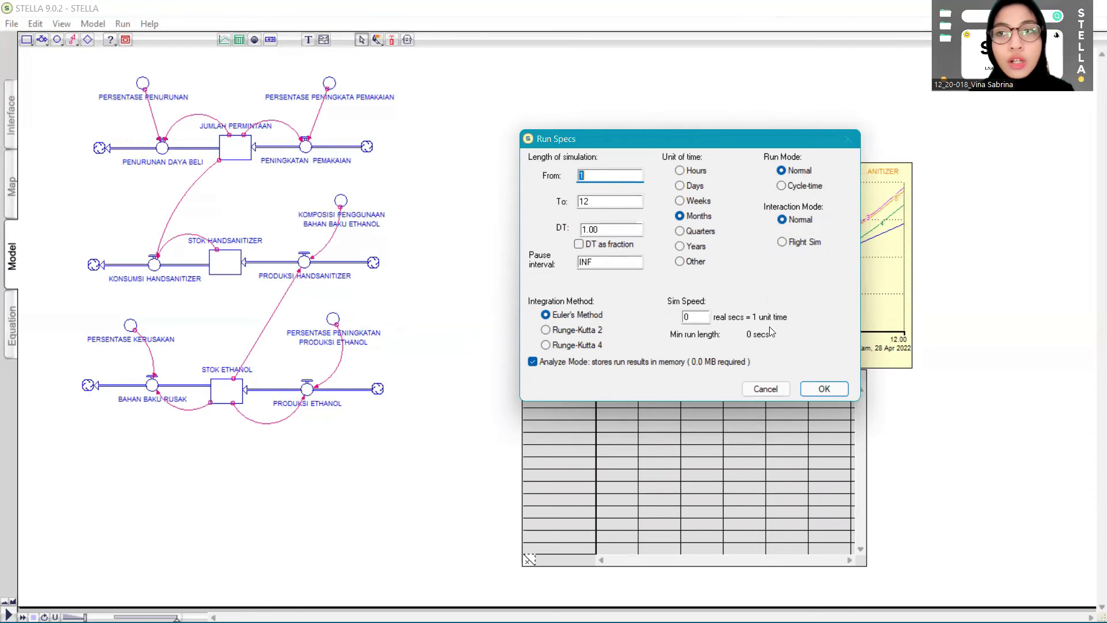
click(816, 390)
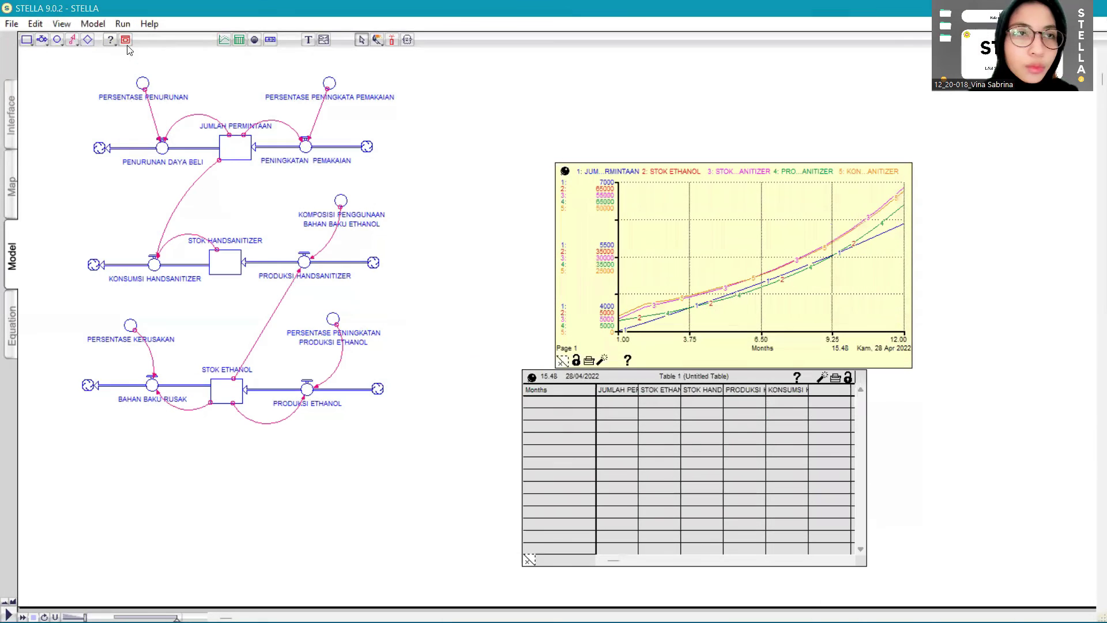
click(123, 26)
click(145, 40)
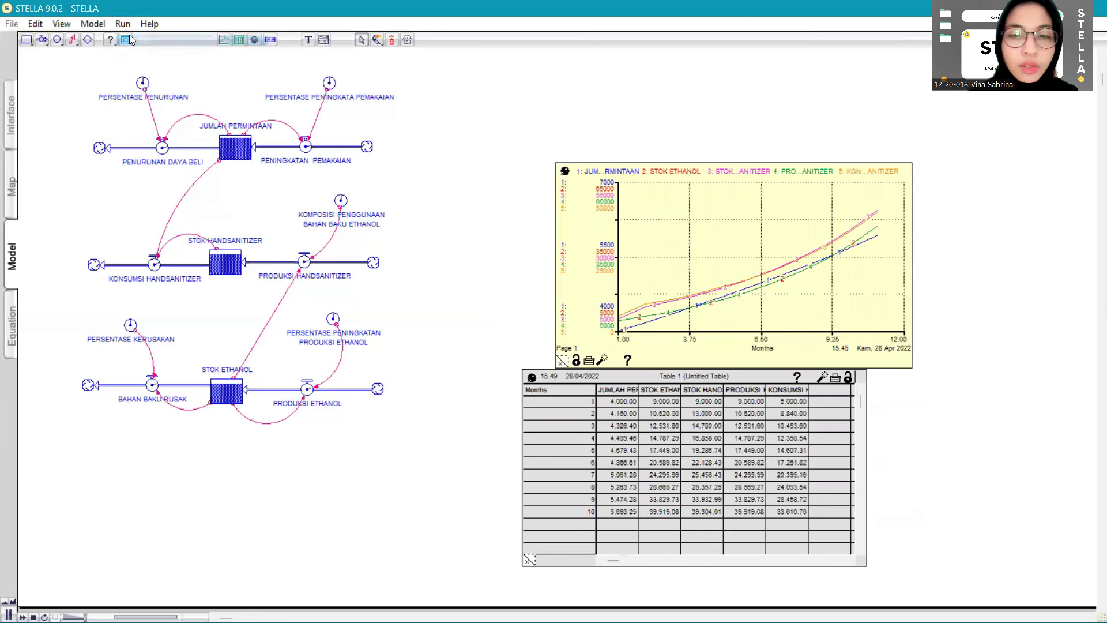